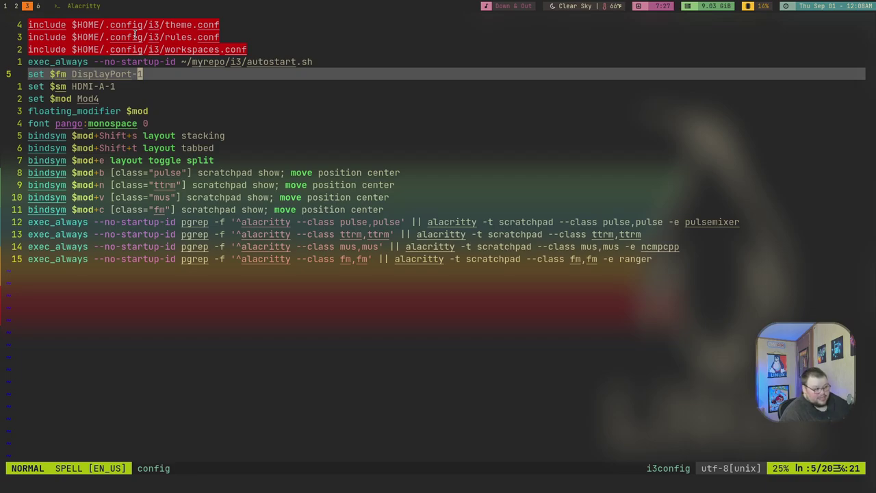
pyautogui.press('h')
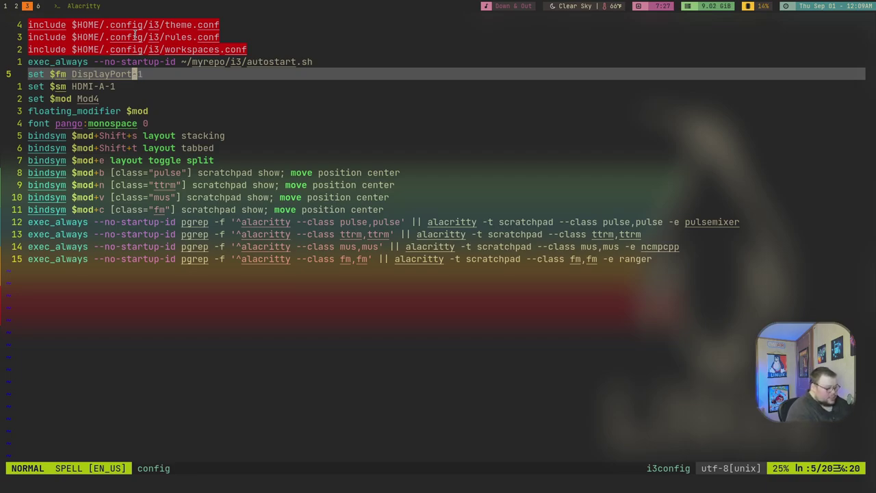
pyautogui.press('h')
pyautogui.press('h')
pyautogui.press('h')
pyautogui.press('h')
pyautogui.press('h')
pyautogui.press('h')
pyautogui.press('h')
pyautogui.press('h')
pyautogui.press('h')
pyautogui.press('h')
pyautogui.press('h')
pyautogui.press('h')
pyautogui.press('h')
pyautogui.press('h')
pyautogui.press('h')
pyautogui.press('h')
pyautogui.press('h')
pyautogui.press('h')
pyautogui.press('h')
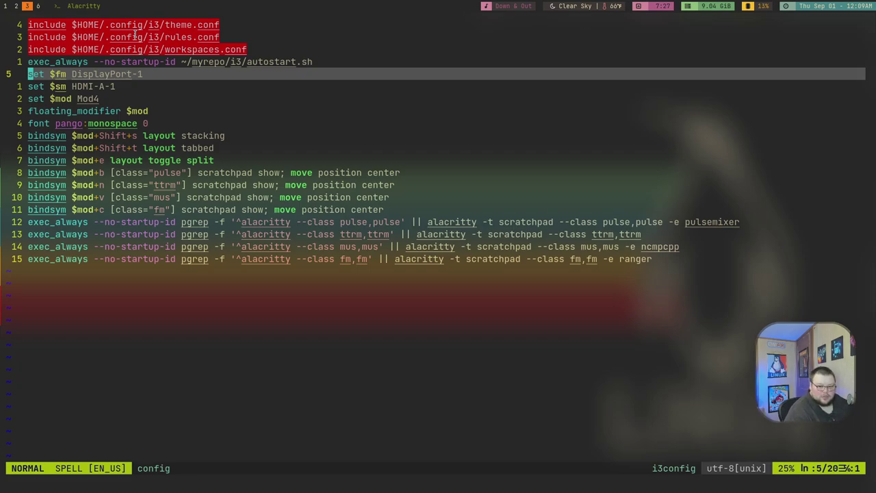
# Open a second terminal and run xrandr to list the display outputs
pyautogui.press('super+Return')
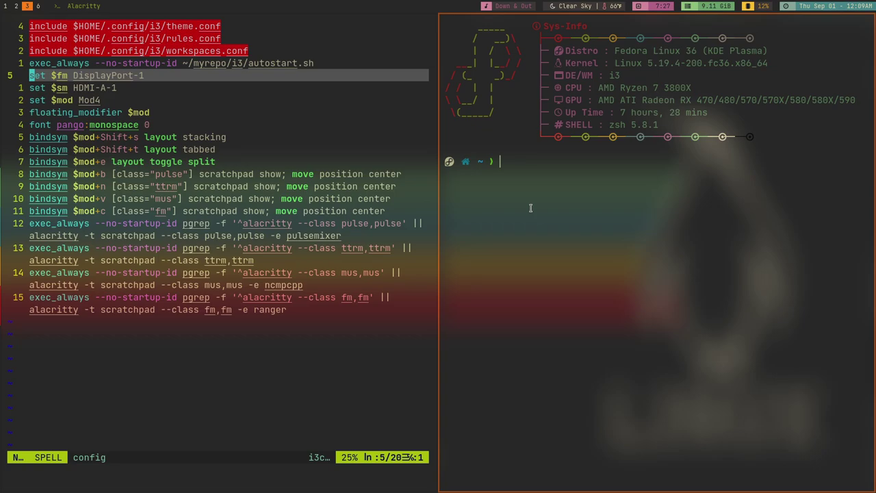
pyautogui.write('xrandr')
pyautogui.press('Return')
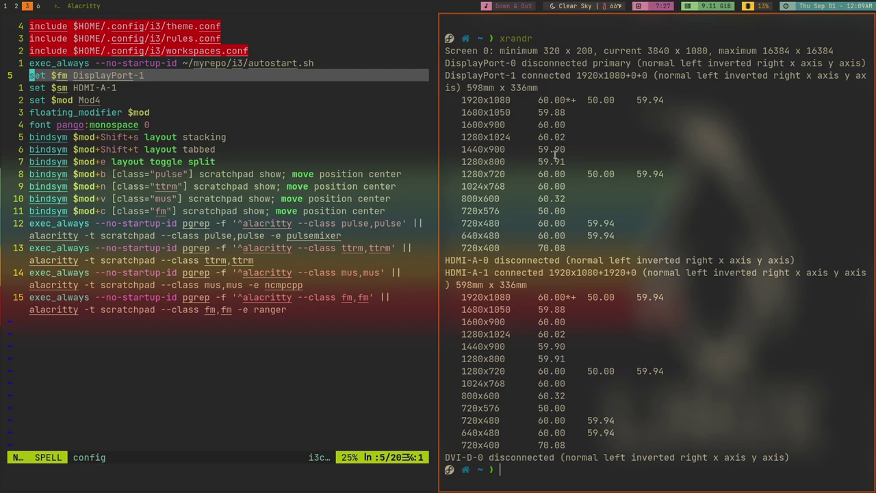
# Examine the names and resolutions of the connected outputs in the xrandr listing, and close that terminal
pyautogui.moveTo(445, 75); pyautogui.dragTo(527, 77)
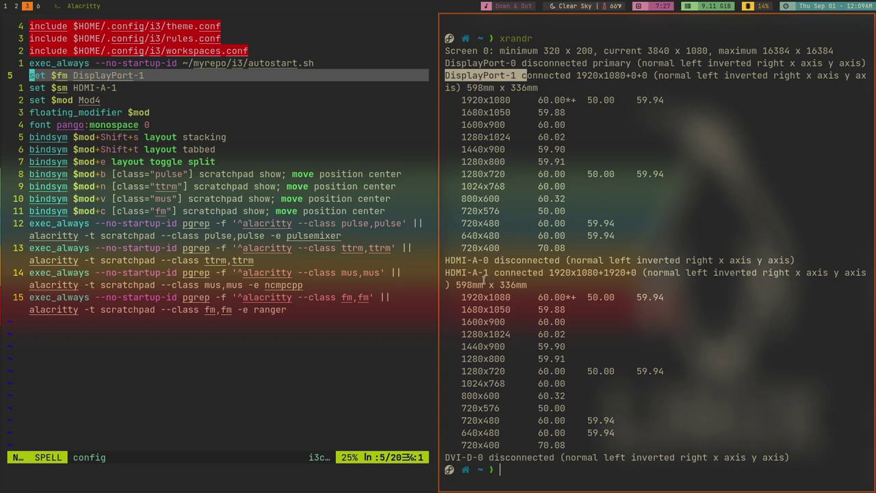
pyautogui.moveTo(443, 272); pyautogui.dragTo(489, 272)
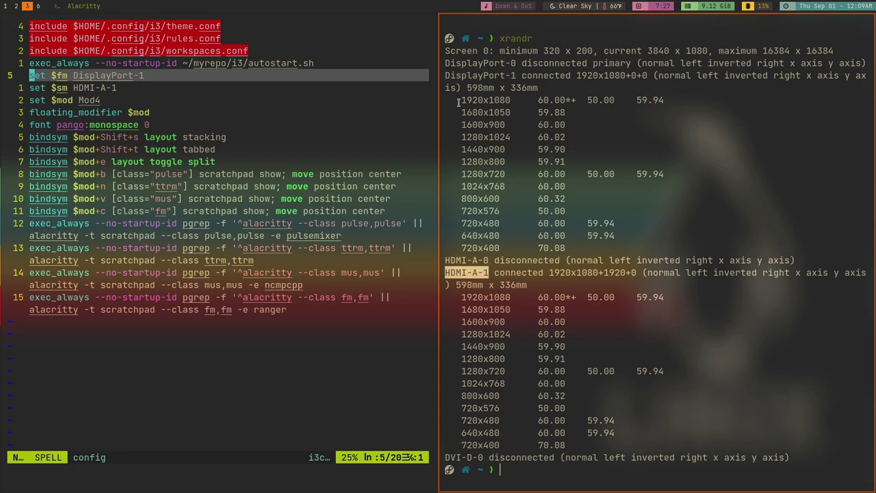
pyautogui.moveTo(458, 101); pyautogui.dragTo(509, 198)
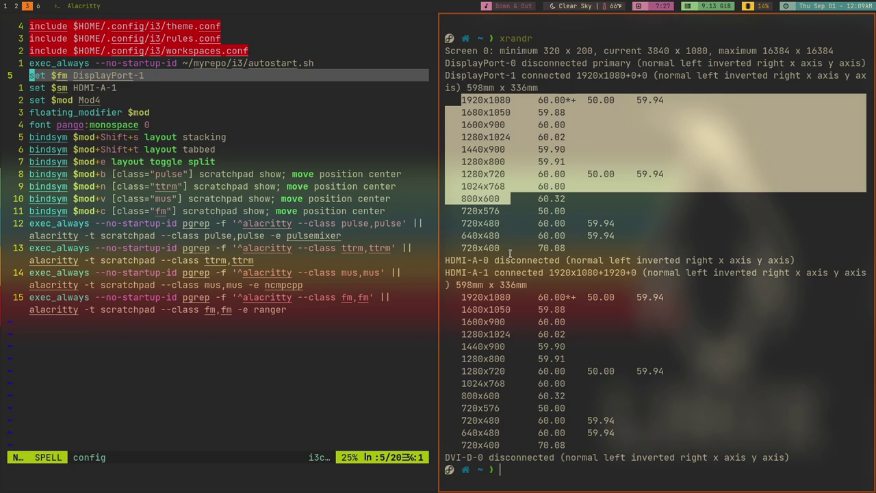
pyautogui.moveTo(494, 273); pyautogui.dragTo(530, 272)
pyautogui.moveTo(445, 272); pyautogui.dragTo(492, 272)
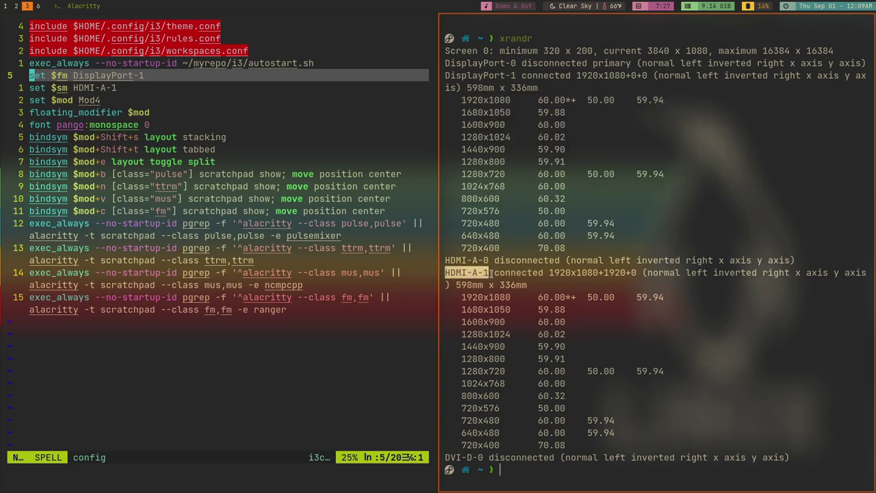
pyautogui.moveTo(446, 75); pyautogui.dragTo(515, 76)
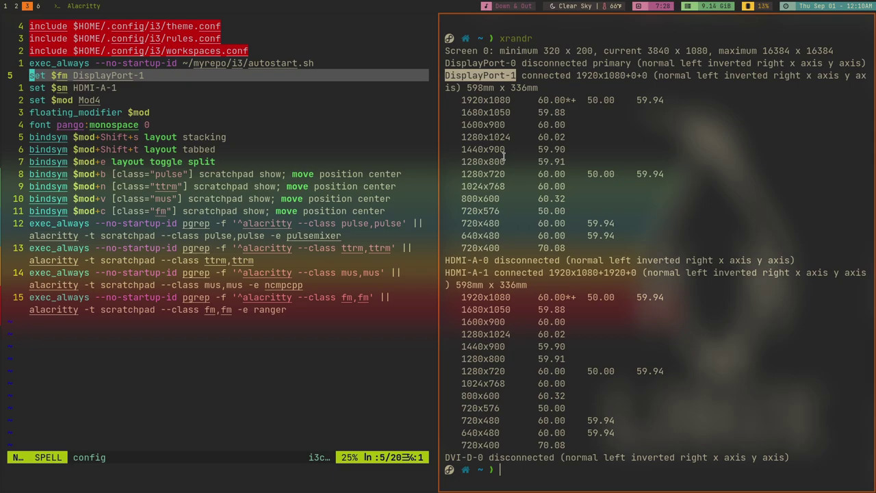
pyautogui.hotkey('ctrl', 'd')
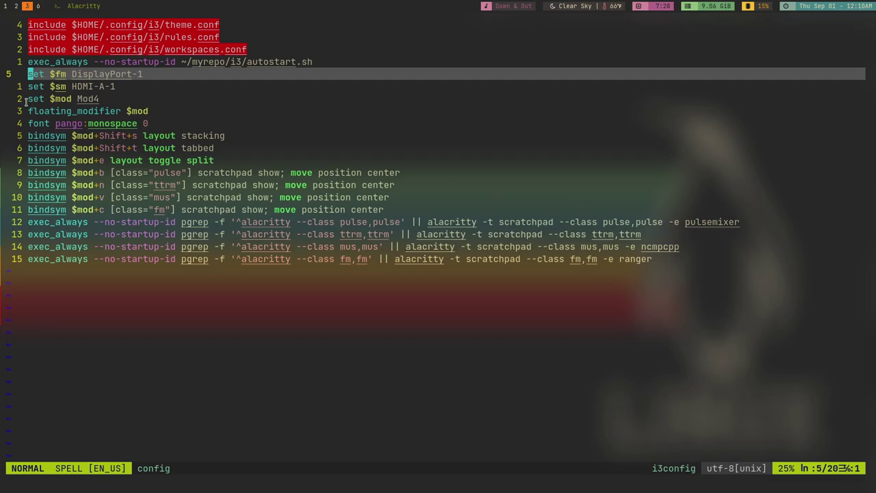
# Open workspaces.conf from its include line in the i3 config and go to the start of the file
pyautogui.moveTo(25, 75); pyautogui.dragTo(119, 87)
pyautogui.click(68, 79)
pyautogui.press('k')
pyautogui.press('k')
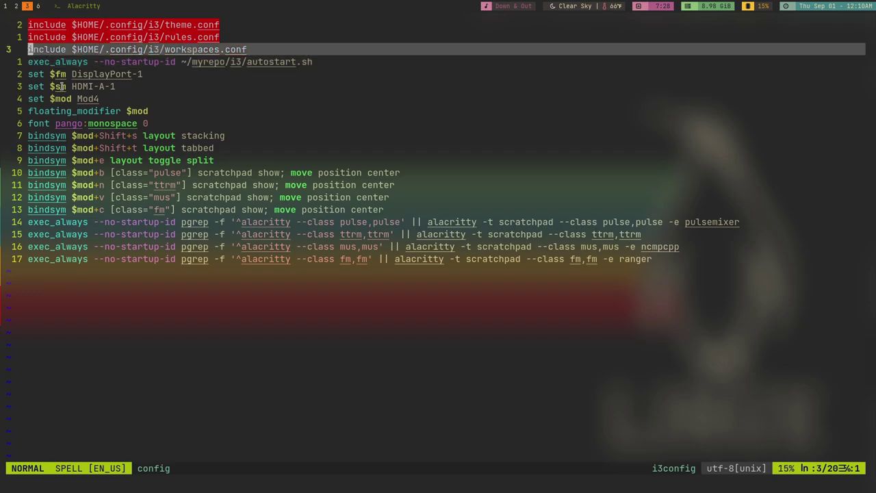
pyautogui.press('l')
pyautogui.press('l')
pyautogui.press('w')
pyautogui.press('l')
pyautogui.press('l')
pyautogui.press('l')
pyautogui.press('l')
pyautogui.press('l')
pyautogui.press('l')
pyautogui.press('l')
pyautogui.press('l')
pyautogui.press('l')
pyautogui.press('l')
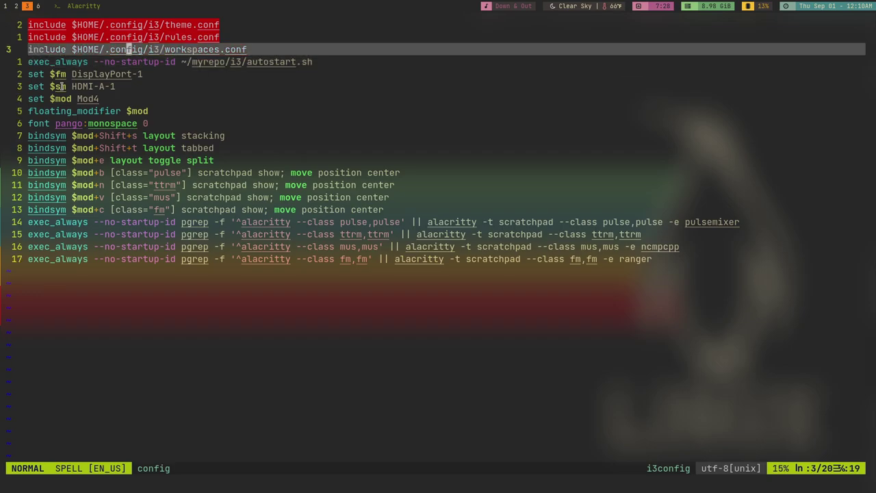
pyautogui.press('g')
pyautogui.press('f')
pyautogui.press('k')
pyautogui.press('g')
pyautogui.press('g')
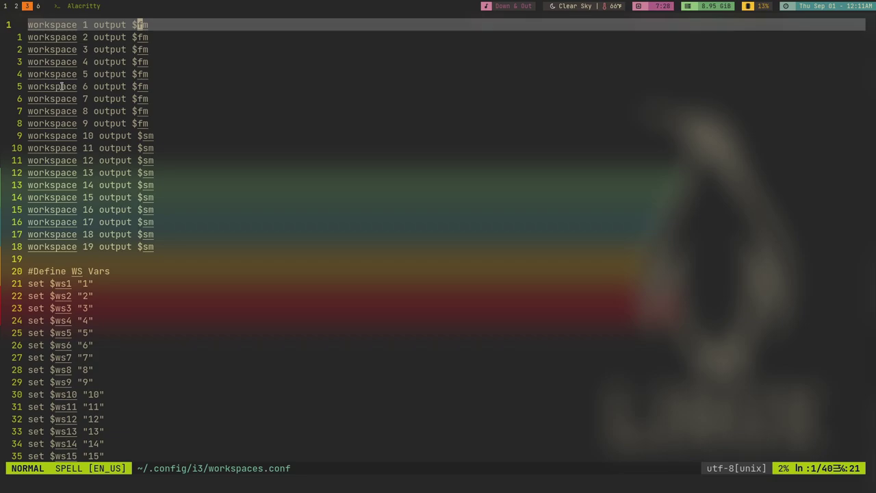
# Examine the output assignments for workspaces 1 through 19, down to the blank line below them
pyautogui.press('j')
pyautogui.press('j')
pyautogui.press('j')
pyautogui.press('j')
pyautogui.press('j')
pyautogui.press('j')
pyautogui.press('j')
pyautogui.press('j')
pyautogui.press('j')
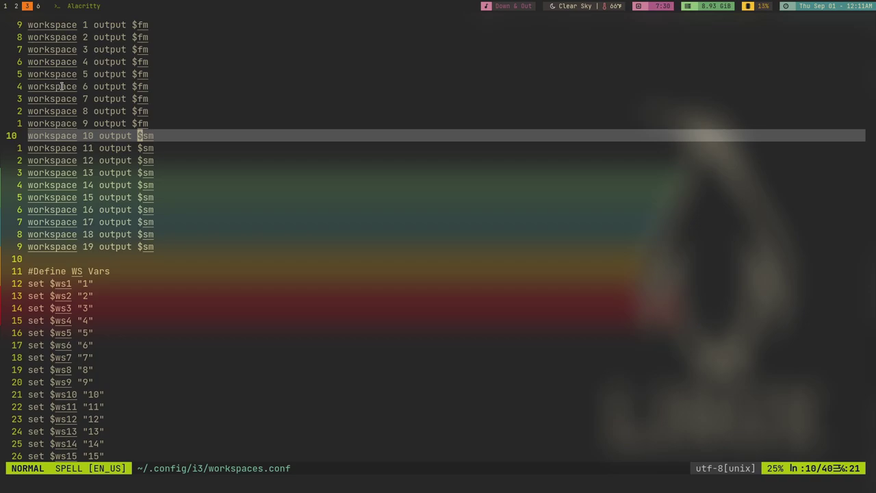
pyautogui.press('j')
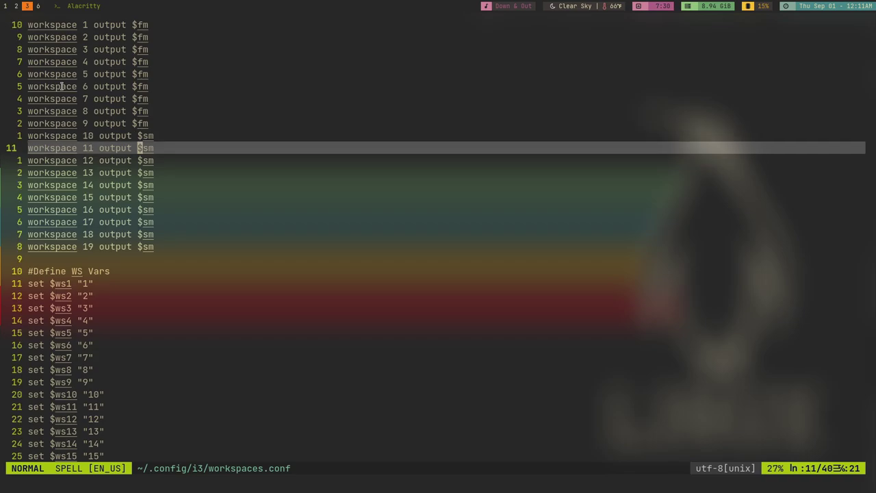
pyautogui.press('j')
pyautogui.press('j')
pyautogui.press('j')
pyautogui.press('j')
pyautogui.press('j')
pyautogui.press('j')
pyautogui.press('j')
pyautogui.press('j')
pyautogui.press('j')
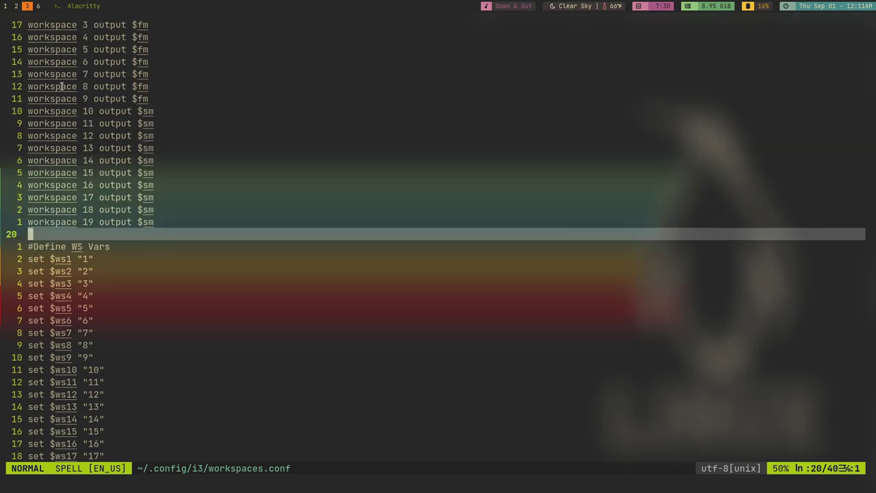
# Add the line "workspace 20 output $tm" below the workspace 19 assignment, followed by an empty line
pyautogui.hotkey('shift', 'o')
pyautogui.write('w')
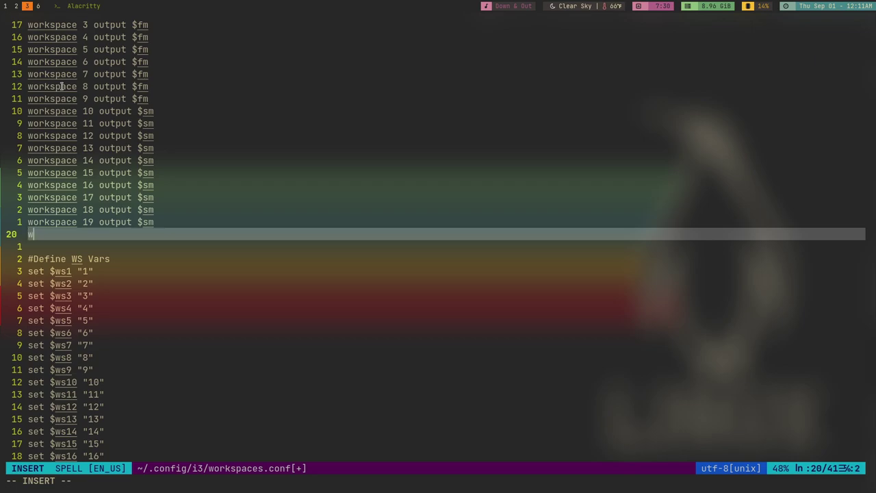
pyautogui.write('orkspace 20')
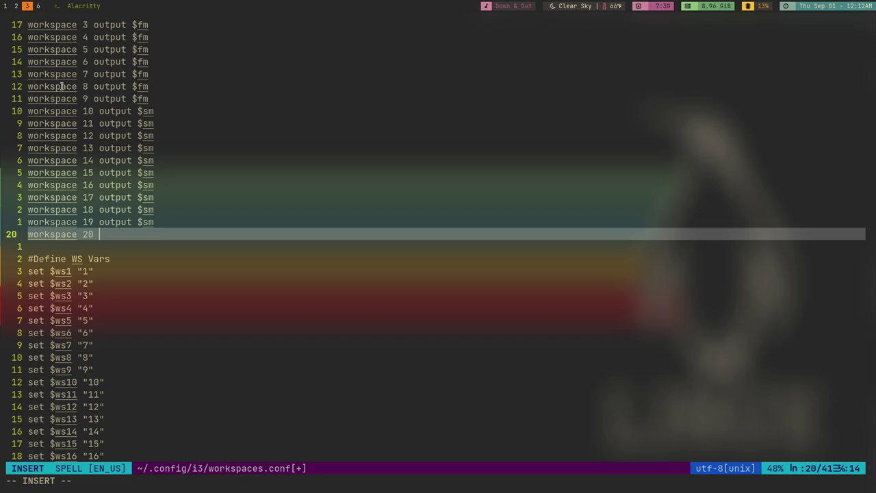
pyautogui.write('output $tm')
pyautogui.press('Escape')
pyautogui.press('o')
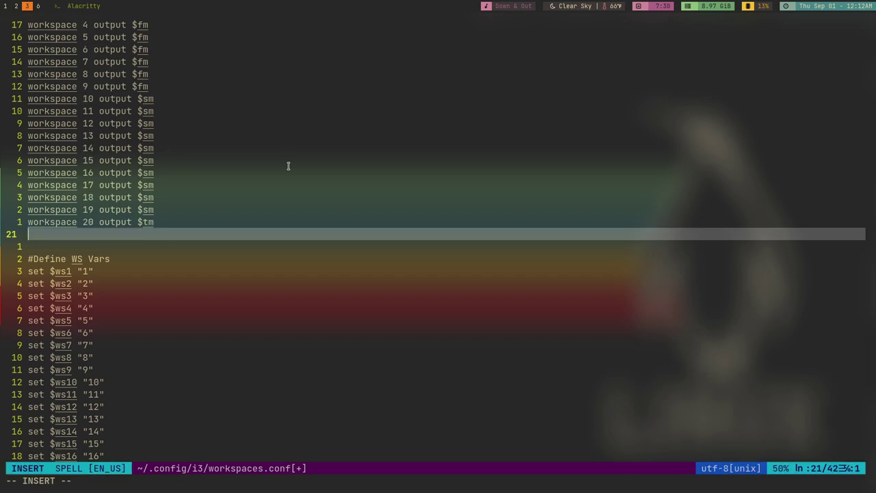
# Delete the workspace 20 assignment and the extra blank line below it
pyautogui.press('Escape')
pyautogui.press('k')
pyautogui.press('d')
pyautogui.press('d')
pyautogui.press('j')
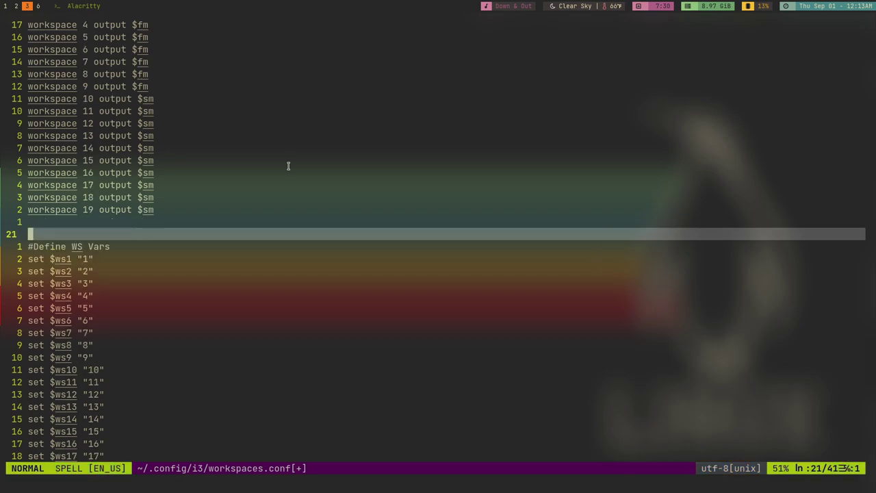
pyautogui.press('i')
pyautogui.press('BackSpace')
pyautogui.press('Escape')
# Examine the workspace variable definitions under "#Define WS Vars" through the end of the file
pyautogui.press('j')
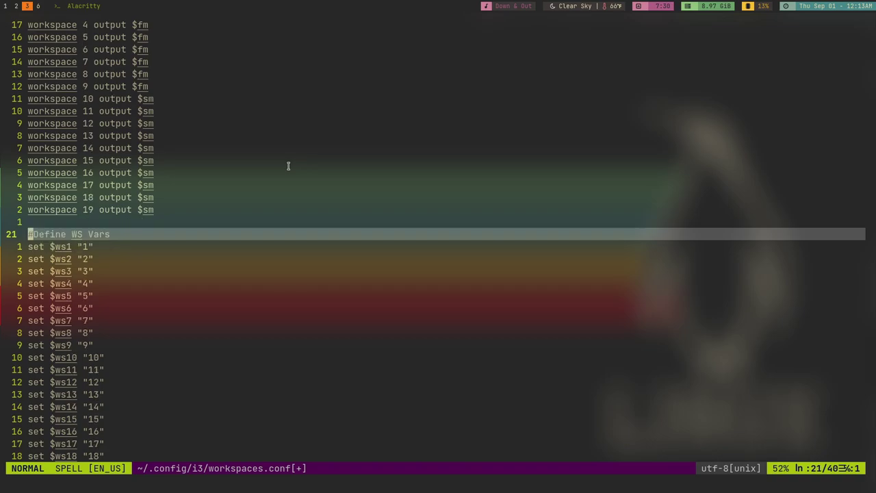
pyautogui.press('j')
pyautogui.press('j')
pyautogui.press('j')
pyautogui.press('j')
pyautogui.press('j')
pyautogui.press('j')
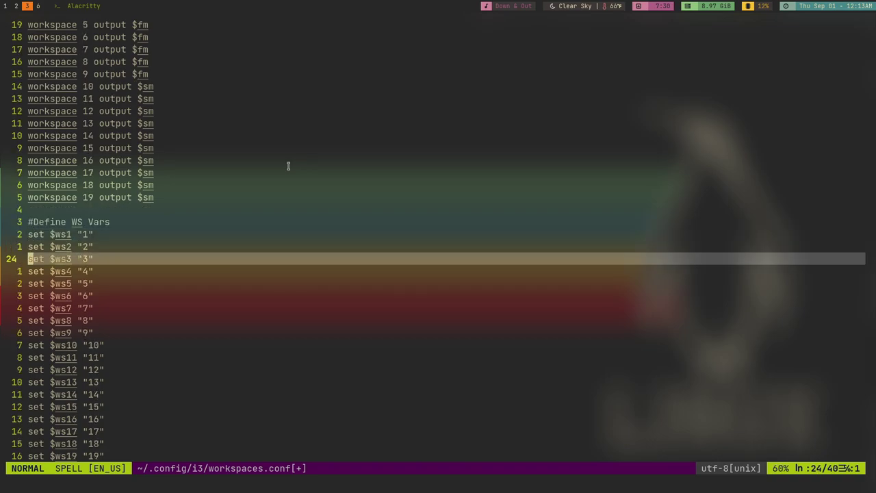
pyautogui.press('j')
pyautogui.press('j')
pyautogui.press('j')
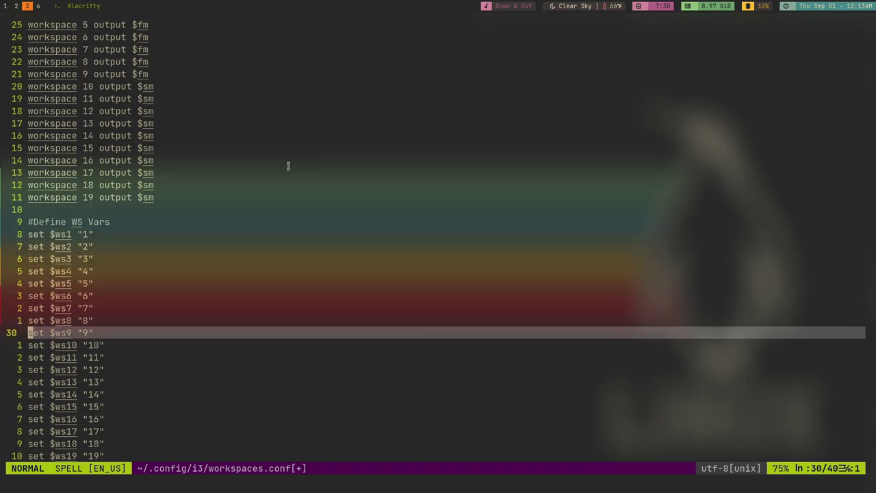
pyautogui.hotkey('shift', 'g')
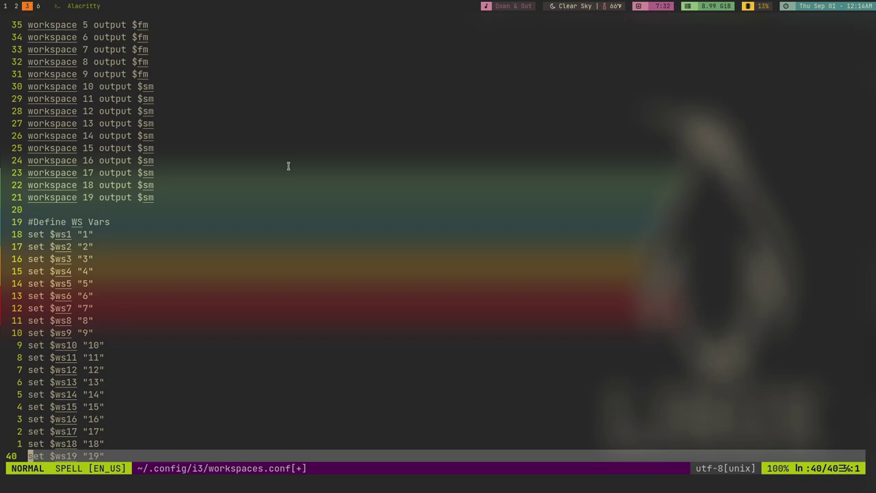
# Open the i3 config file from the NERDTree file tree and hide the tree
pyautogui.hotkey('ctrl', 'n')
pyautogui.press('j')
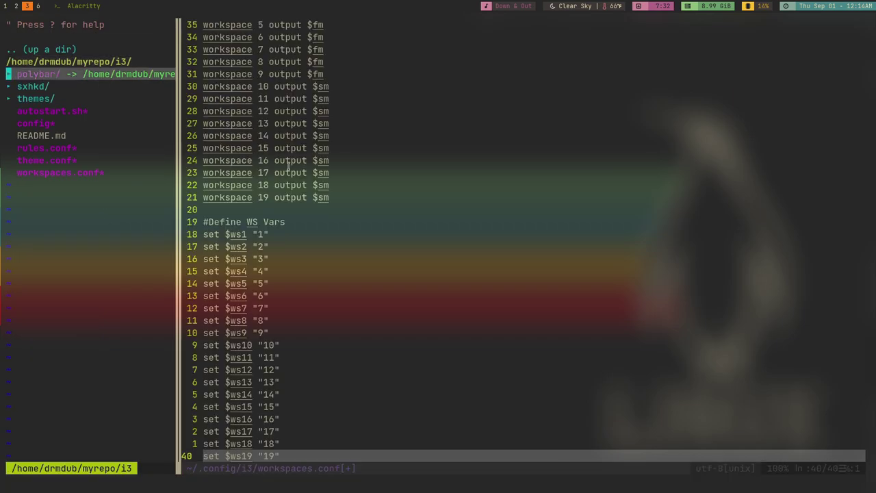
pyautogui.press('j')
pyautogui.press('j')
pyautogui.press('j')
pyautogui.press('Return')
pyautogui.hotkey('ctrl', 'n')
# Insert the line "bindsym $mod+1 workspace 1" between the scratchpad bindings and the exec_always pgrep lines
pyautogui.press('j')
pyautogui.press('j')
pyautogui.press('j')
pyautogui.press('j')
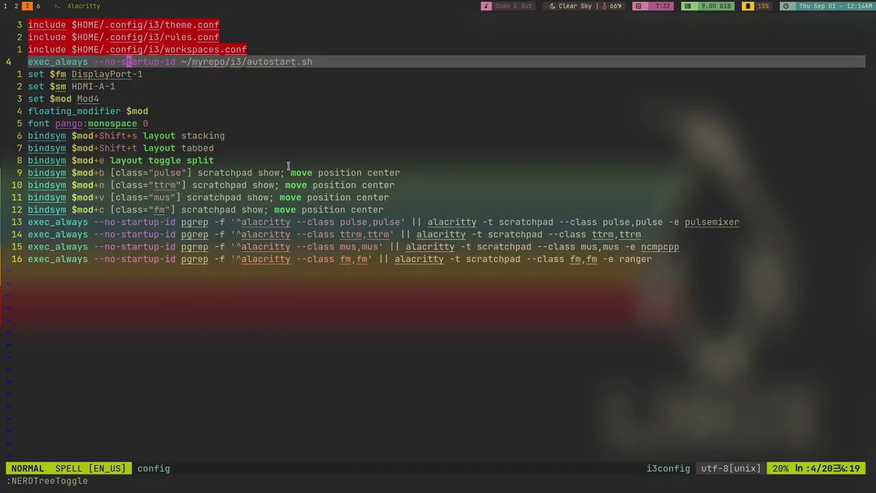
pyautogui.press('j')
pyautogui.press('j')
pyautogui.press('j')
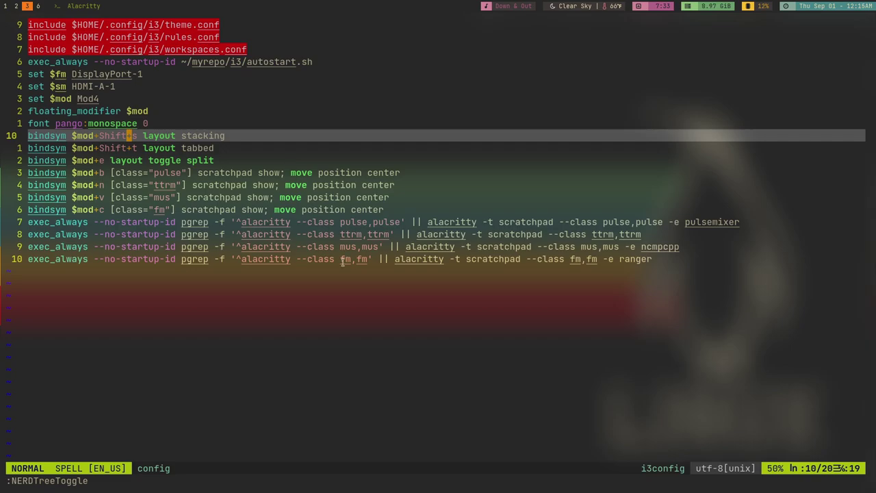
pyautogui.press('j')
pyautogui.press('j')
pyautogui.press('j')
pyautogui.press('j')
pyautogui.press('j')
pyautogui.press('j')
pyautogui.press('j')
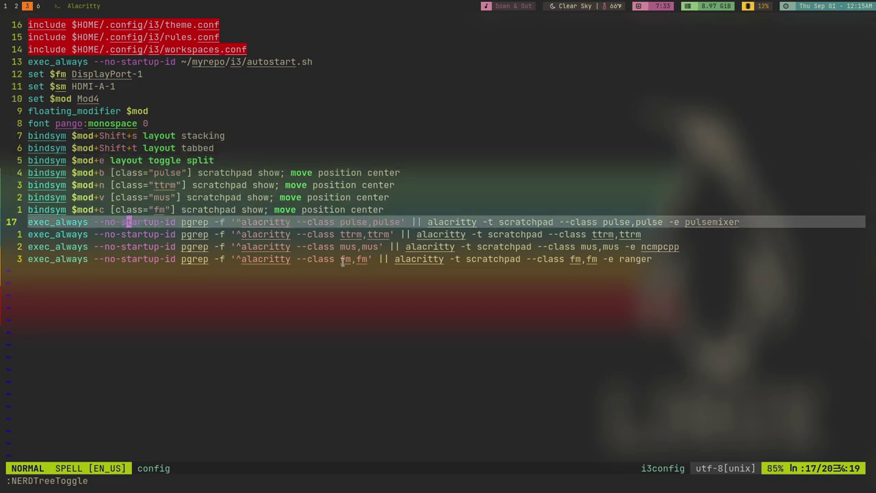
pyautogui.hotkey('shift', 'o')
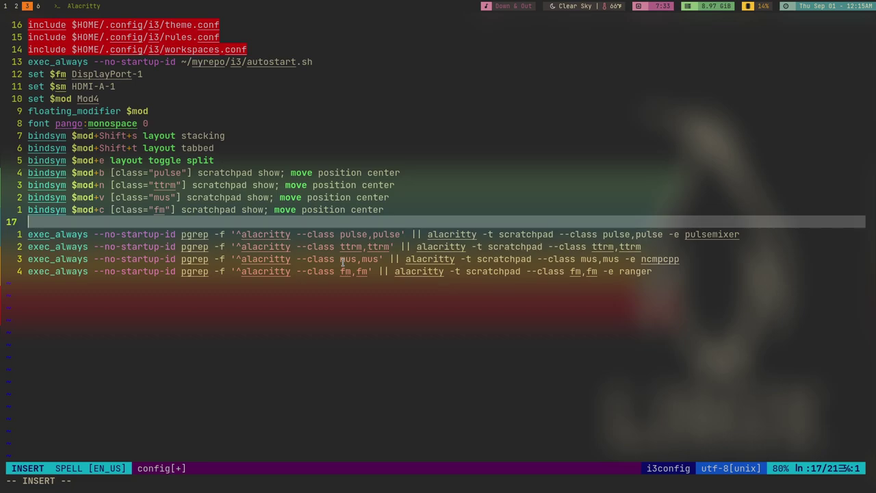
pyautogui.write('bindsym $mod')
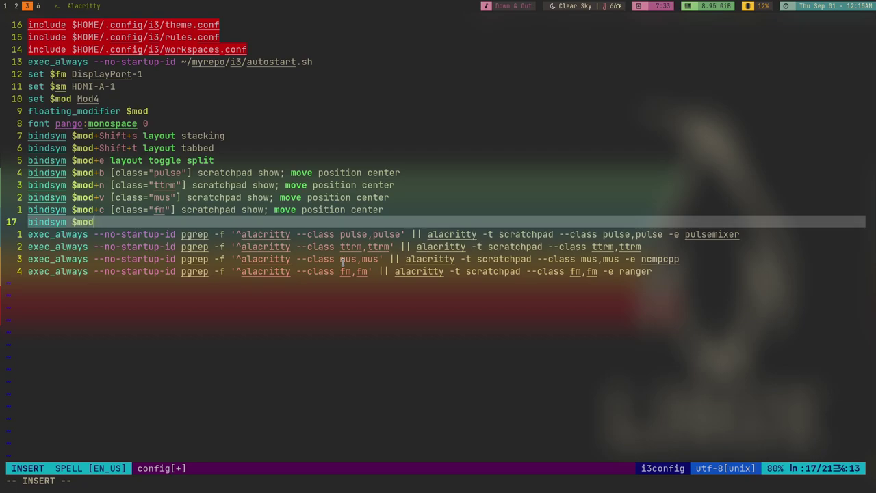
pyautogui.write('+1 workspace 1')
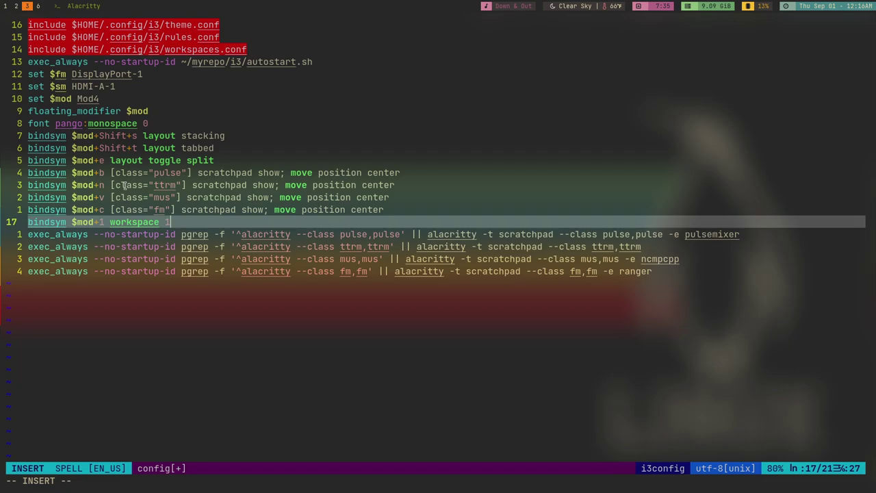
# Replace "workspace 1" with "$ws1" in the $mod+1 binding and add an empty line below it
pyautogui.press('BackSpace')
pyautogui.press('BackSpace')
pyautogui.press('BackSpace')
pyautogui.press('BackSpace')
pyautogui.press('BackSpace')
pyautogui.press('BackSpace')
pyautogui.press('BackSpace')
pyautogui.press('BackSpace')
pyautogui.press('BackSpace')
pyautogui.press('BackSpace')
pyautogui.press('BackSpace')
pyautogui.write('$ws1')
pyautogui.press('Return')
pyautogui.press('Escape')
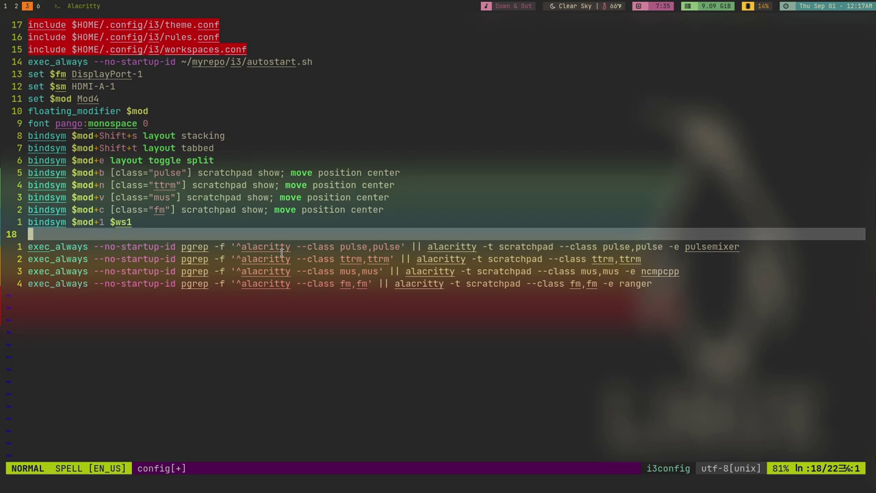
# Add the line "bindsym Mod1+1 $ws11" below the $mod+1 binding
pyautogui.write('k')
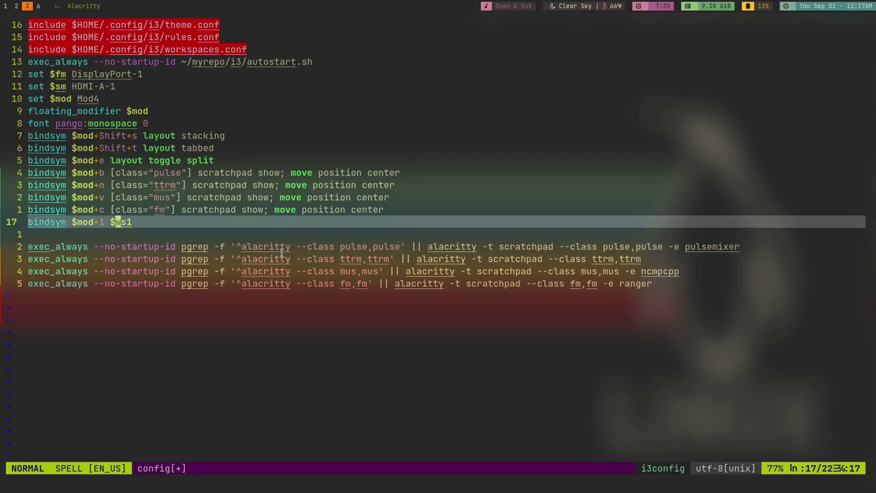
pyautogui.write('jibindsym ')
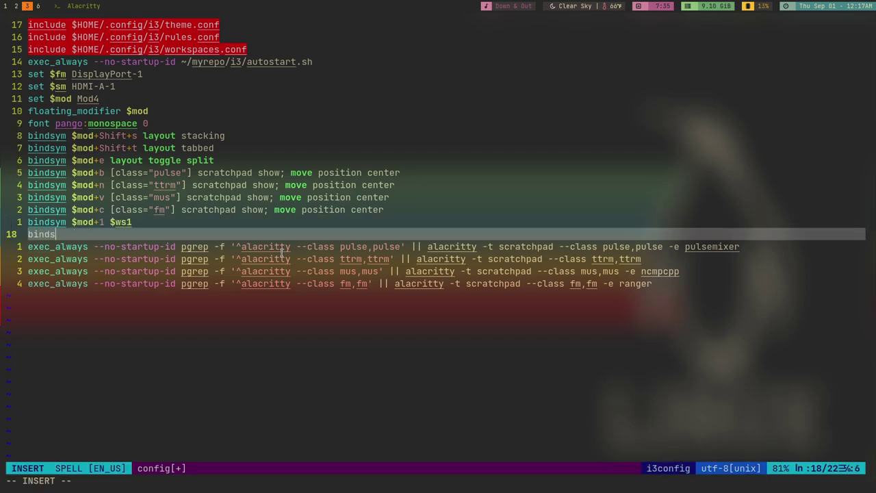
pyautogui.write('$mod')
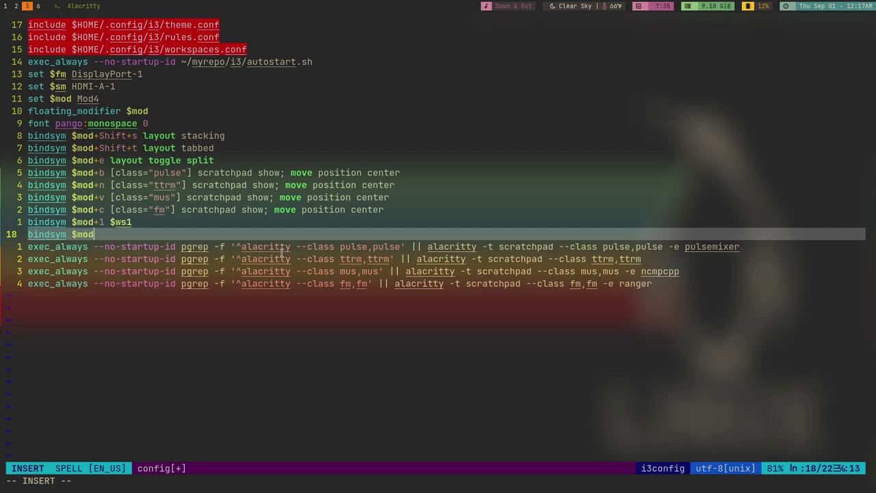
pyautogui.press('BackSpace')
pyautogui.press('BackSpace')
pyautogui.press('BackSpace')
pyautogui.press('BackSpace')
pyautogui.write('Mod')
pyautogui.write('1')
pyautogui.write('+')
pyautogui.write('l')
pyautogui.write(' $')
pyautogui.write('ws')
pyautogui.write('1')
pyautogui.write('1')
pyautogui.press('Return')
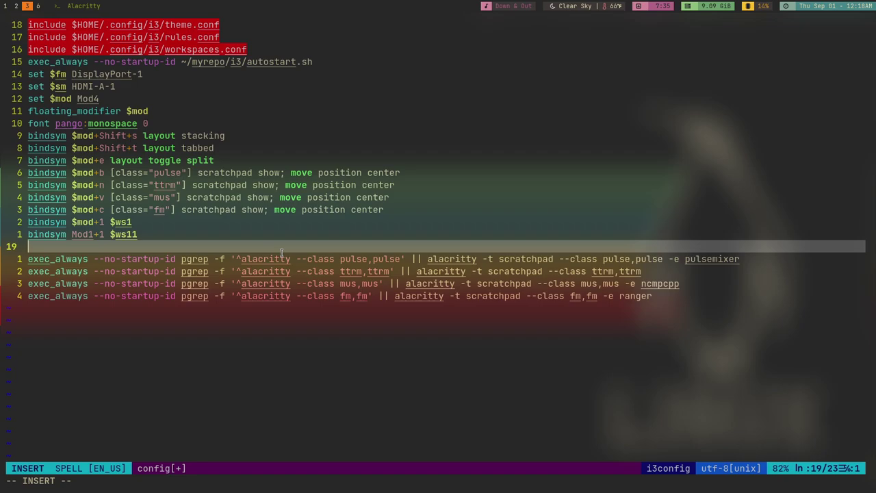
# Add the line "bindsym $mod+Shift+1 $ws20" below the Mod1+1 binding
pyautogui.write('bindsym $mod')
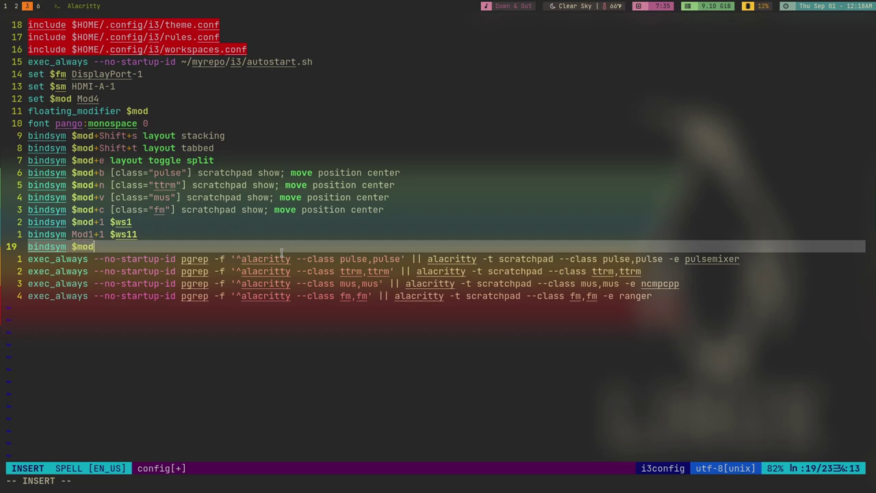
pyautogui.write('+Shift')
pyautogui.write('+1 $ws29')
pyautogui.press('BackSpace')
pyautogui.write('0')
# Undo the added workspace bindings and delete the leftover line above the exec_always pgrep lines
pyautogui.press('Escape')
pyautogui.press('u')
pyautogui.press('u')
pyautogui.press('d')
pyautogui.press('d')
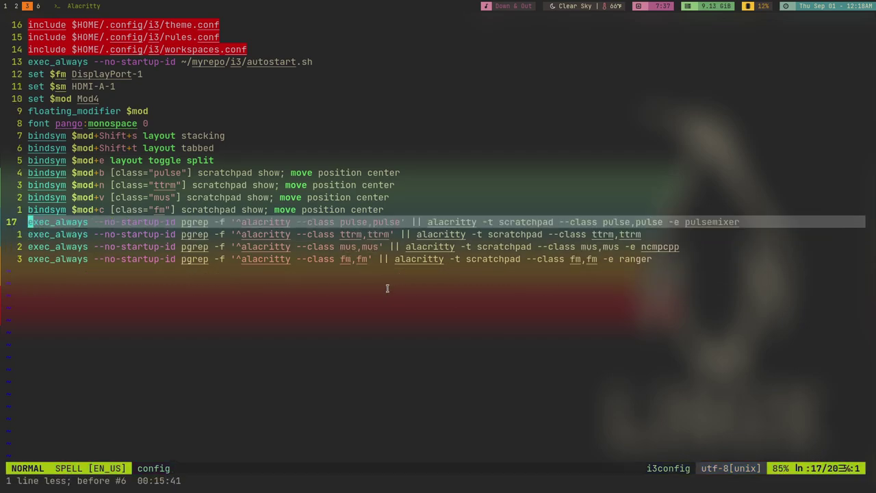
# Save and close the i3 config, and replace its terminal window with a new one
pyautogui.write(':wq')
pyautogui.press('Return')
pyautogui.press('super+shift+q')
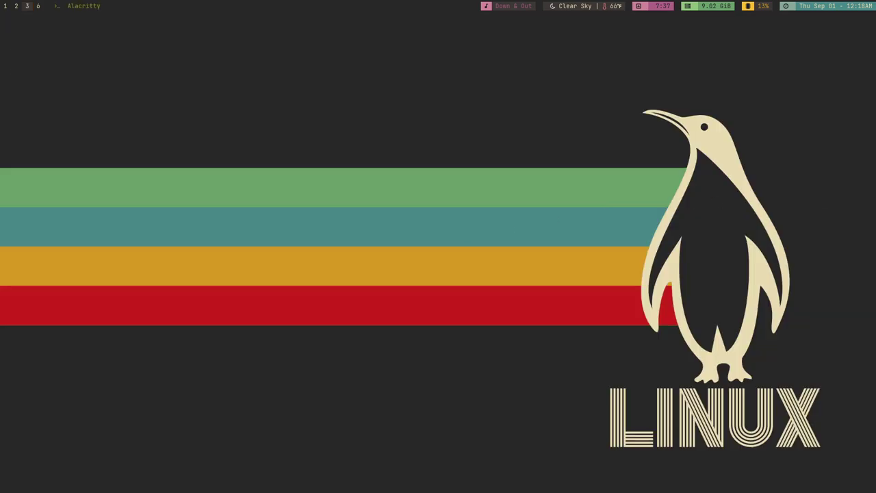
pyautogui.press('super+Return')
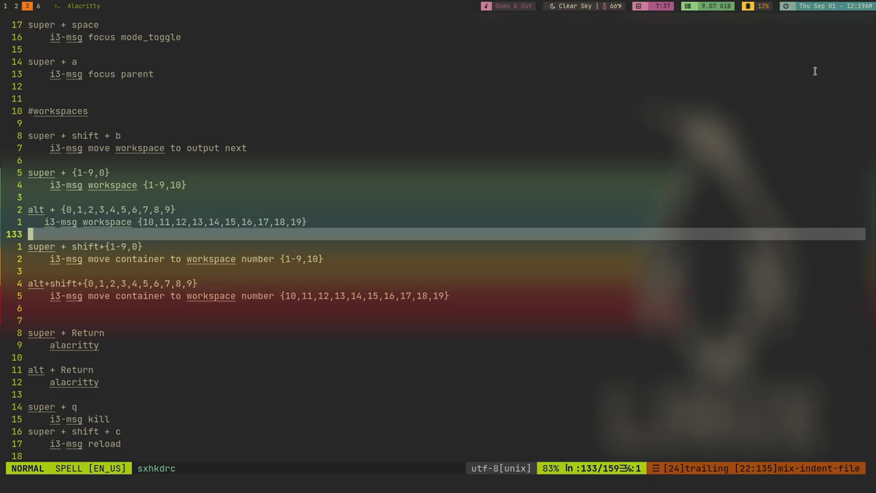
# Examine the super and alt workspace-switching bindings under "#workspaces" in sxhkdrc
pyautogui.press('k')
pyautogui.press('k')
pyautogui.press('k')
pyautogui.press('j')
pyautogui.press('j')
pyautogui.press('j')
pyautogui.press('j')
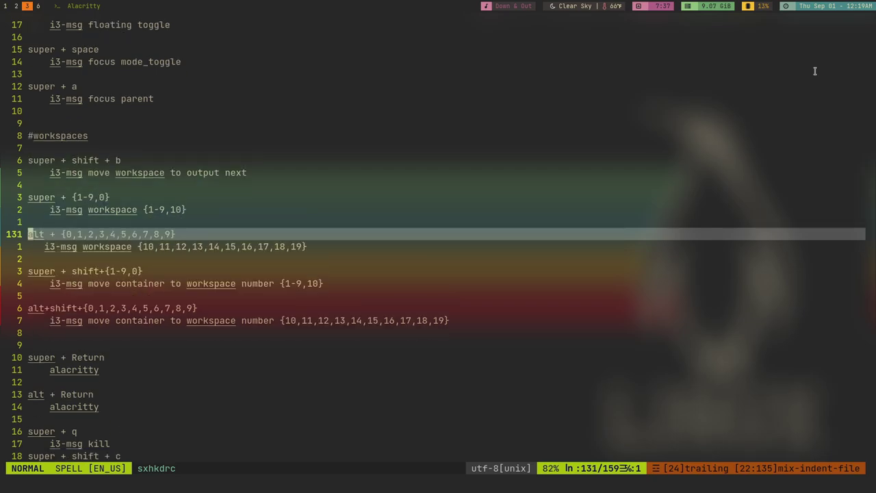
pyautogui.press('k')
pyautogui.press('k')
pyautogui.press('k')
pyautogui.press('j')
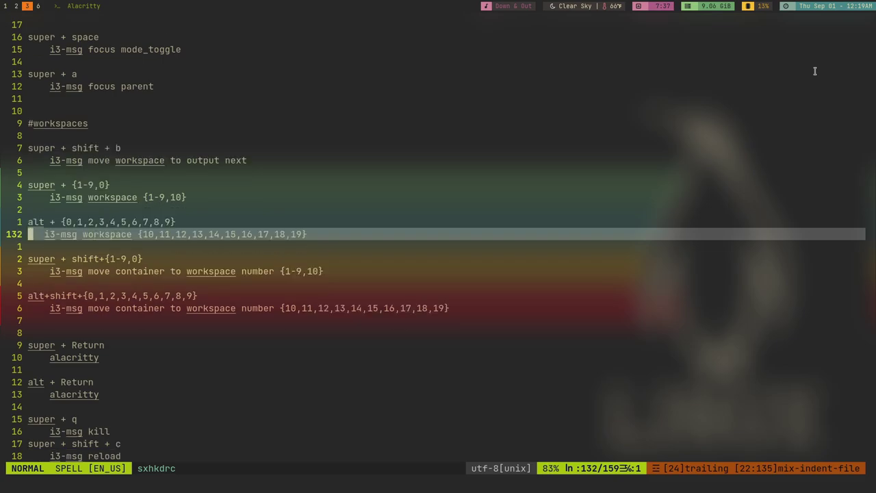
pyautogui.press('l')
pyautogui.press('l')
pyautogui.press('l')
pyautogui.press('l')
pyautogui.press('l')
pyautogui.press('l')
pyautogui.press('l')
pyautogui.press('l')
pyautogui.press('l')
pyautogui.press('l')
pyautogui.press('l')
pyautogui.press('l')
pyautogui.press('l')
pyautogui.press('l')
pyautogui.press('l')
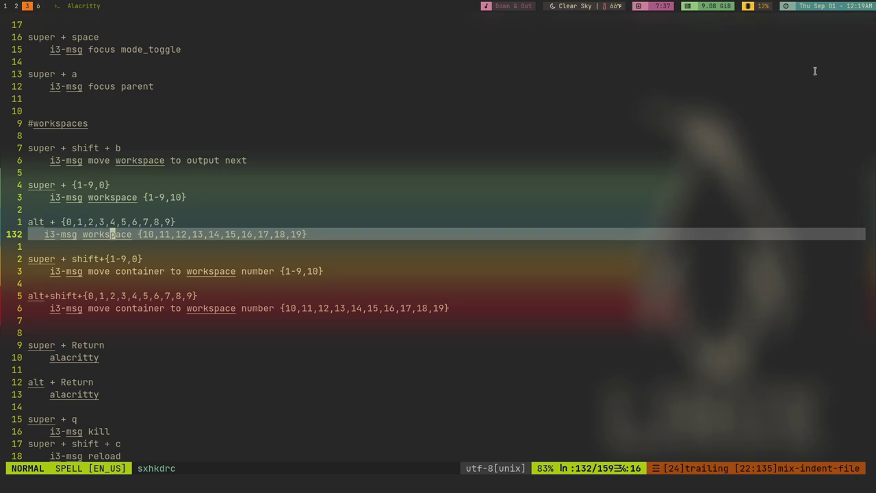
# Remove ",0" from the "super + {1-9,0}" workspace-switching key range
pyautogui.press('k')
pyautogui.press('k')
pyautogui.press('k')
pyautogui.press('k')
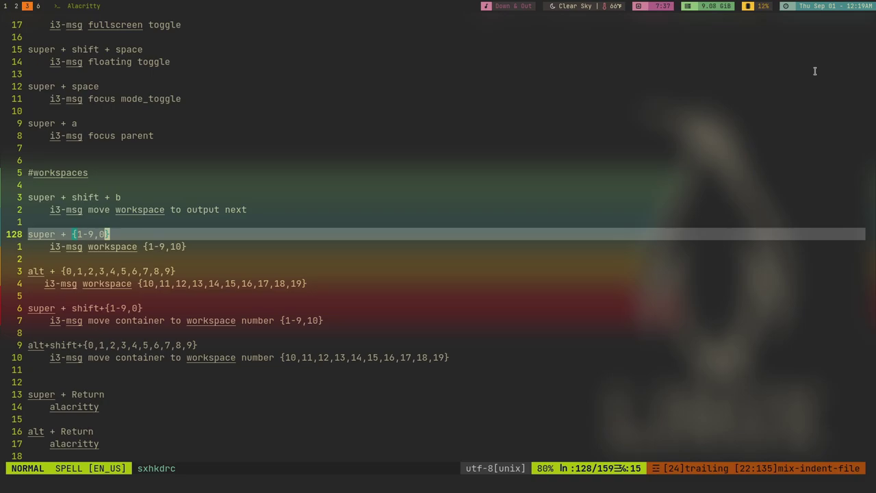
pyautogui.press('k')
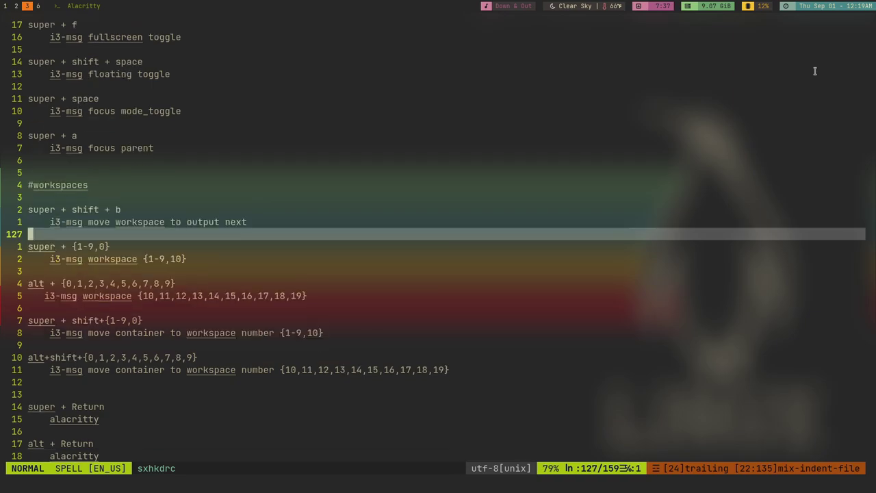
pyautogui.press('j')
pyautogui.press('f')
pyautogui.press(',')
pyautogui.press('x')
pyautogui.press('x')
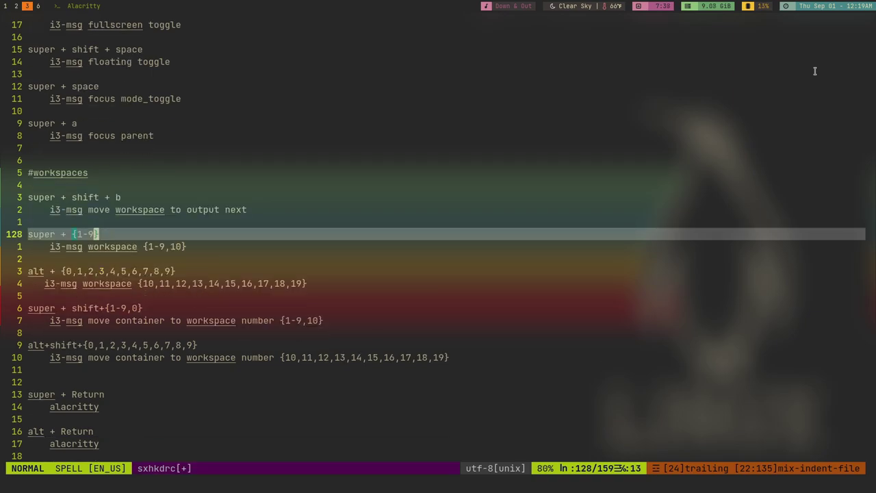
# Remove ",10" from the "i3-msg workspace {1-9,10}" command under the super binding
pyautogui.press('j')
pyautogui.press('e')
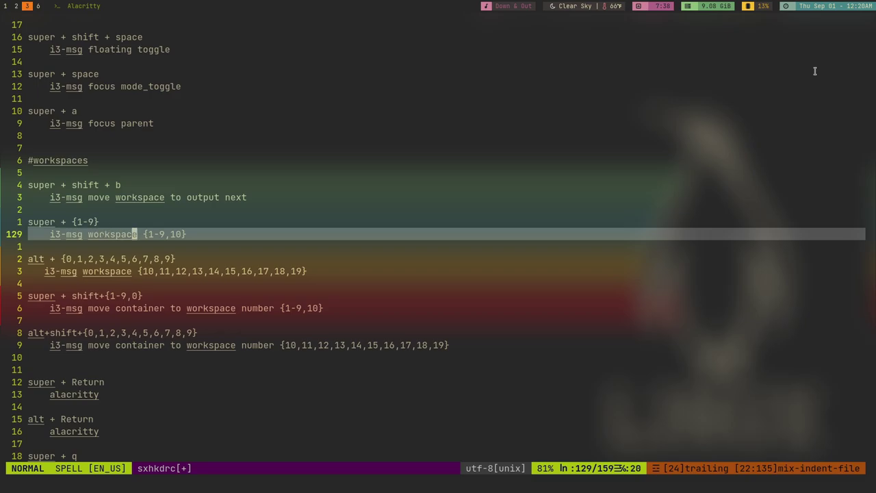
pyautogui.press('f')
pyautogui.press(',')
pyautogui.press('x')
pyautogui.press('x')
pyautogui.press('x')
# Examine the alt workspace-switching binding and the super + shift binding that moves containers
pyautogui.press('j')
pyautogui.press('j')
pyautogui.press('j')
pyautogui.press('j')
pyautogui.press('j')
pyautogui.press('h')
pyautogui.press('h')
pyautogui.press('h')
pyautogui.press('h')
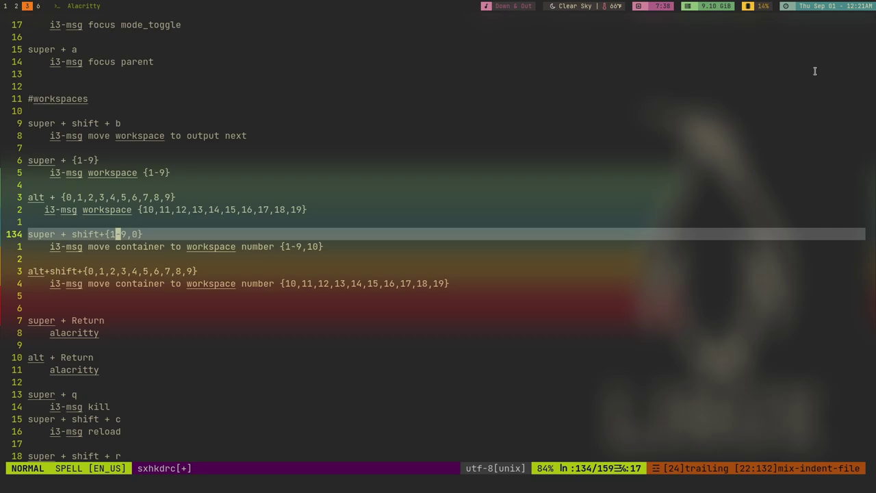
# Open the config file in the parent i3 folder from the NERDTree file tree and hide the tree
pyautogui.hotkey('ctrl', 'n')
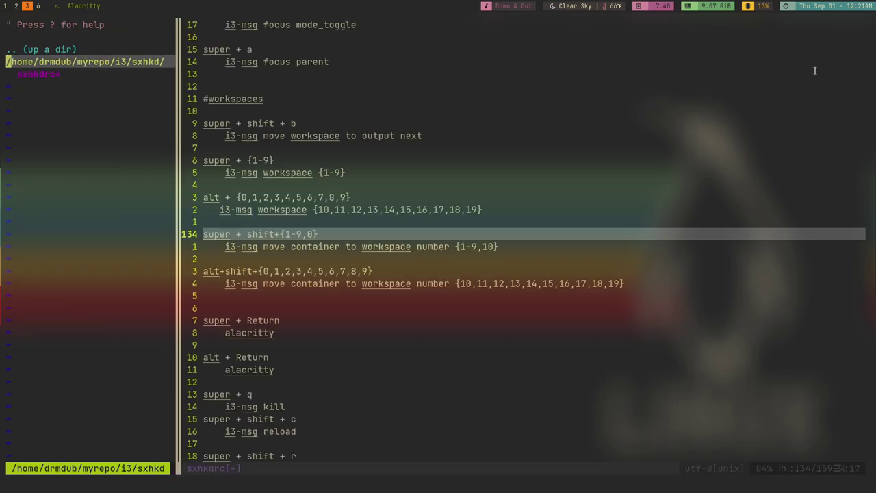
pyautogui.press('k')
pyautogui.press('Return')
pyautogui.press('j')
pyautogui.press('j')
pyautogui.press('j')
pyautogui.press('Return')
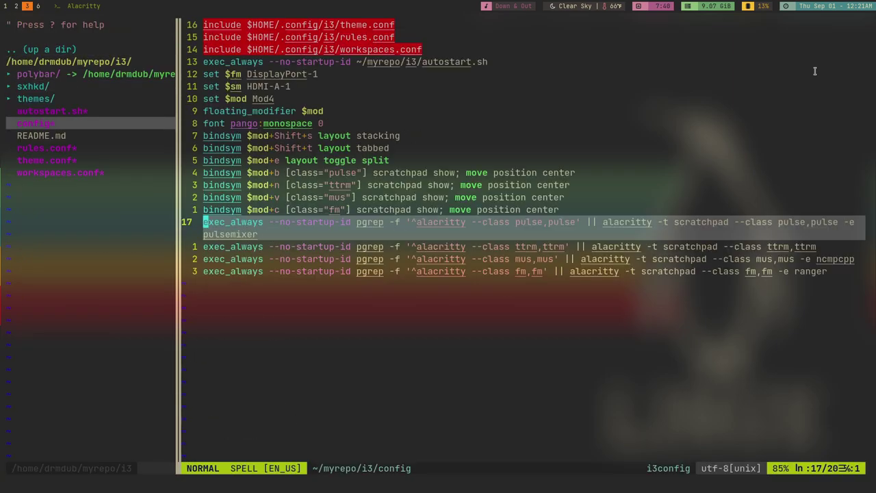
pyautogui.hotkey('ctrl', 'n')
# Insert the line "bindsym $mod+1 $ws1" below the scratchpad bindings, with empty lines separating it from the exec_always pgrep lines
pyautogui.press('O')
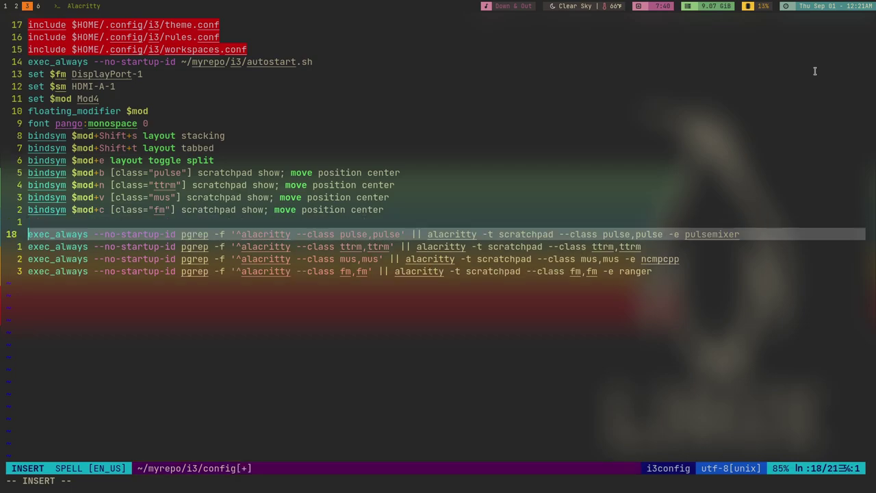
pyautogui.press('Return')
pyautogui.press('Up')
pyautogui.write('bindsynm')
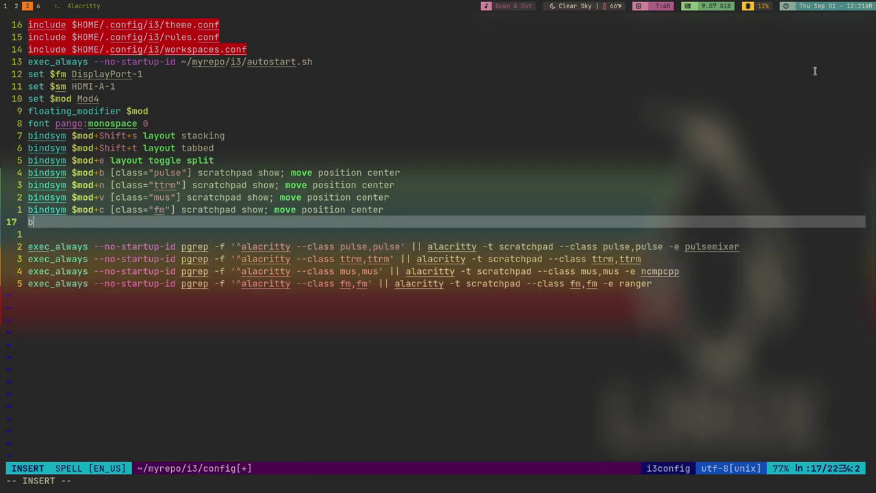
pyautogui.press('BackSpace')
pyautogui.press('BackSpace')
pyautogui.write('m $mod ')
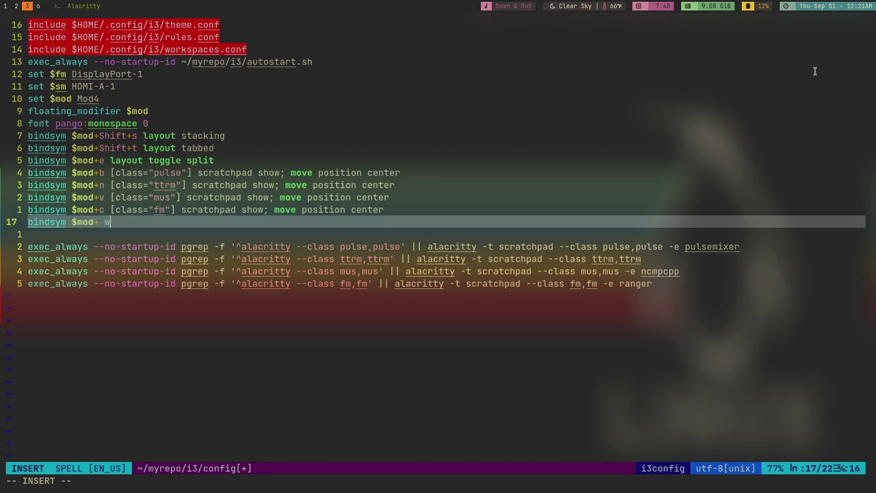
pyautogui.write('1 workspac')
pyautogui.press('BackSpace')
pyautogui.press('BackSpace')
pyautogui.press('BackSpace')
pyautogui.press('BackSpace')
pyautogui.press('BackSpace')
pyautogui.press('BackSpace')
pyautogui.press('BackSpace')
pyautogui.press('BackSpace')
pyautogui.write('$ws1')
pyautogui.press('Return')
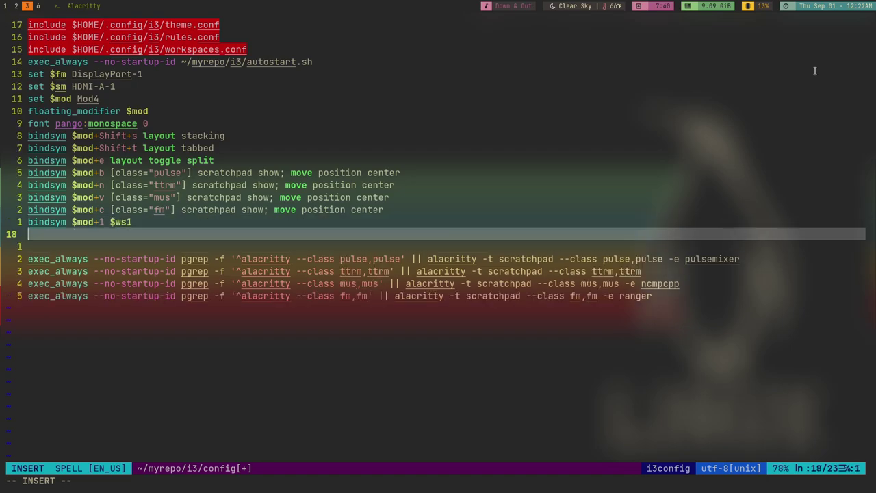
# Copy the "bindsym $mod+1 $ws1" line and paste eight duplicates below it
pyautogui.press('Escape')
pyautogui.press('k')
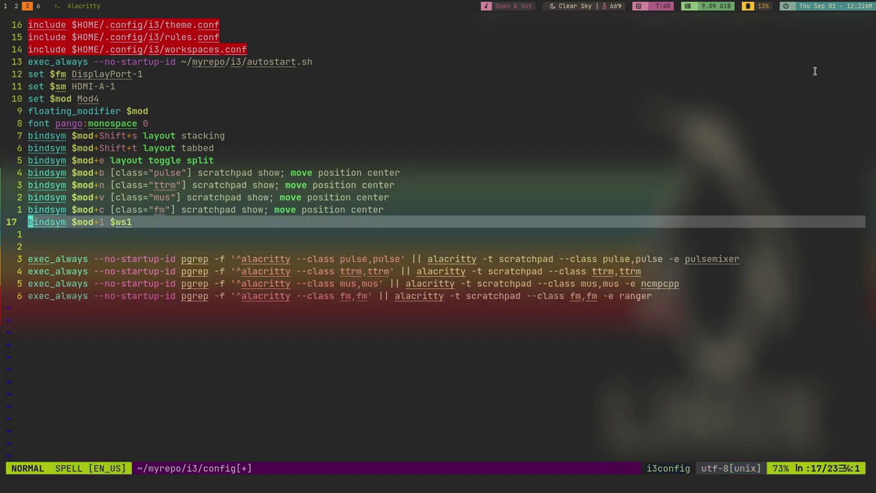
pyautogui.press('y')
pyautogui.press('y')
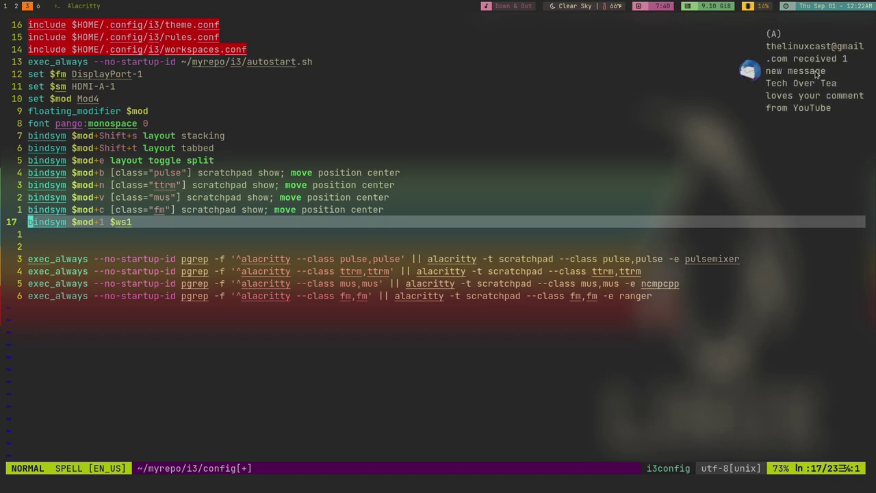
pyautogui.press('p')
pyautogui.press('p')
pyautogui.press('p')
pyautogui.press('p')
pyautogui.press('p')
pyautogui.press('p')
pyautogui.press('p')
pyautogui.press('p')
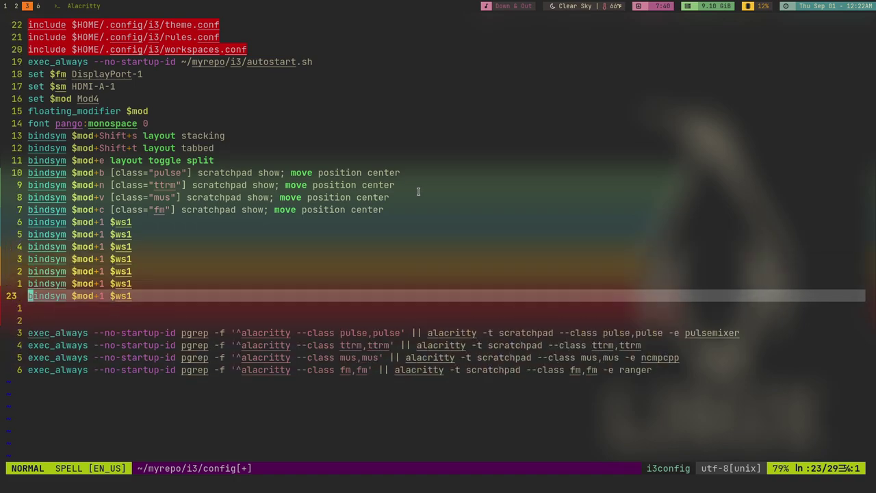
# Renumber the keys in the eight duplicated bindings from $mod+2 through $mod+9, in order
pyautogui.press('k')
pyautogui.press('k')
pyautogui.press('k')
pyautogui.press('k')
pyautogui.press('k')
pyautogui.press('k')
pyautogui.press('k')
pyautogui.press('l')
pyautogui.press('l')
pyautogui.press('l')
pyautogui.press('l')
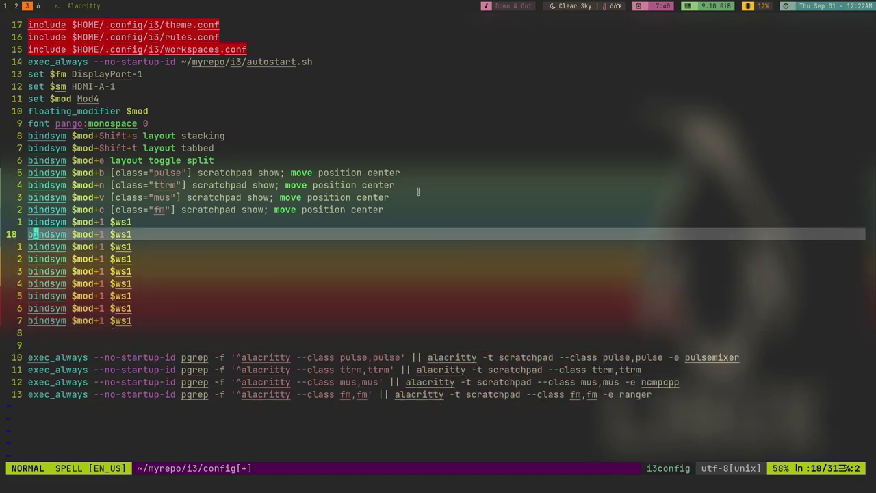
pyautogui.press('l')
pyautogui.press('l')
pyautogui.press('l')
pyautogui.press('l')
pyautogui.press('l')
pyautogui.press('l')
pyautogui.press('l')
pyautogui.press('l')
pyautogui.press('l')
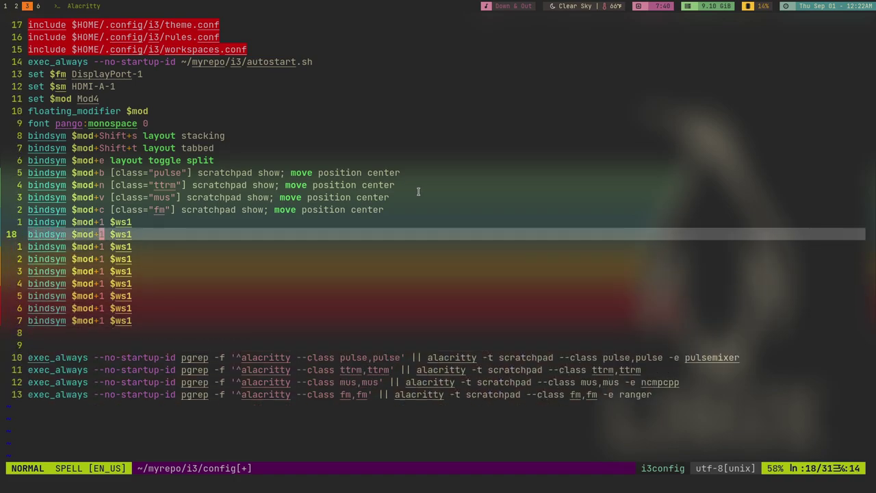
pyautogui.write('s2')
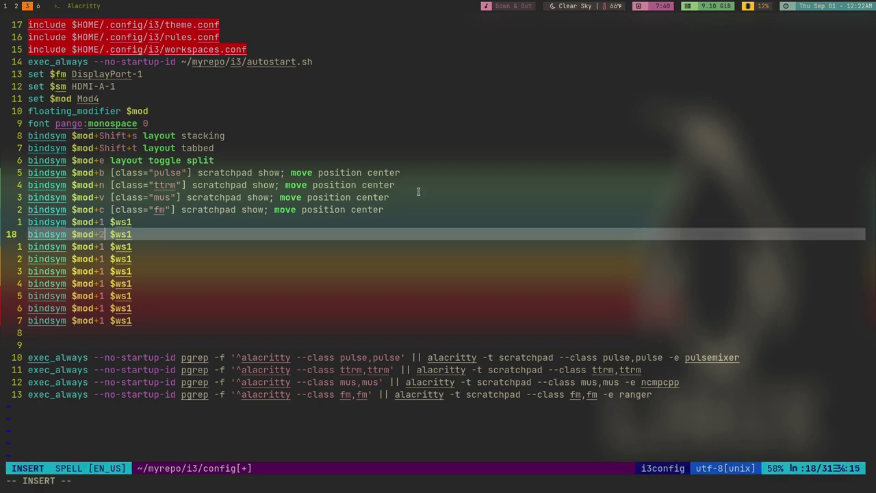
pyautogui.press('Escape')
pyautogui.write('js3')
pyautogui.press('Escape')
pyautogui.write('js4')
pyautogui.press('Escape')
pyautogui.press('j')
pyautogui.press('s')
pyautogui.press('5')
pyautogui.press('Escape')
pyautogui.write('js6')
pyautogui.press('Escape')
pyautogui.write('js7')
pyautogui.press('Escape')
pyautogui.write('js8')
pyautogui.press('Escape')
pyautogui.write('js9')
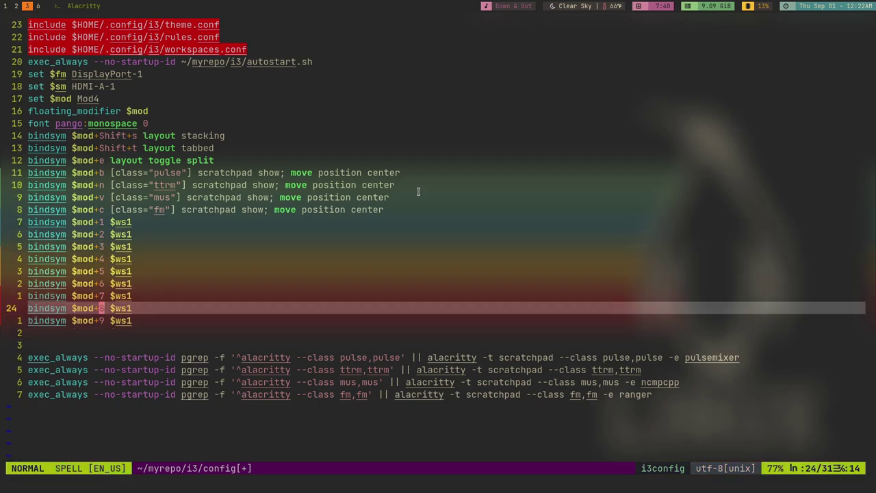
# Change the workspace variables in the $mod+2 through $mod+9 bindings to $ws2 through $ws9, in order
pyautogui.press('Escape')
pyautogui.press('7')
pyautogui.press('k')
pyautogui.press('$')
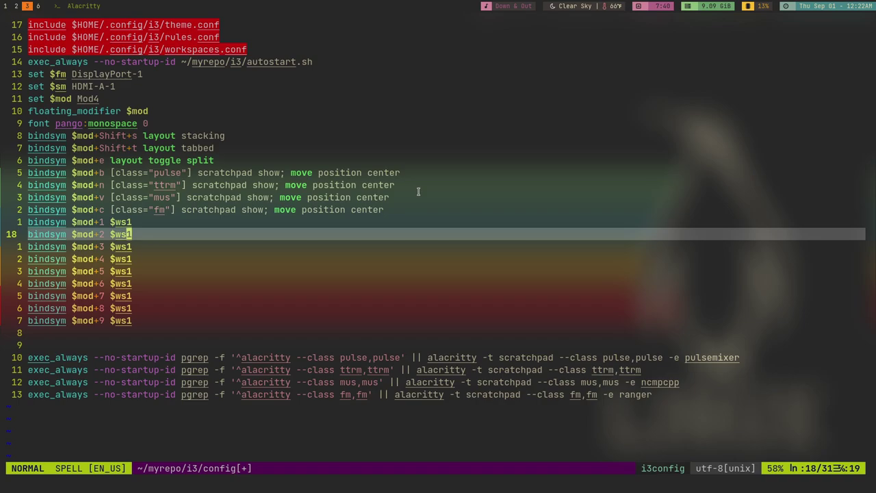
pyautogui.write('s2')
pyautogui.press('Escape')
pyautogui.write('js3')
pyautogui.press('Escape')
pyautogui.write('js4')
pyautogui.press('Escape')
pyautogui.press('j')
pyautogui.press('s')
pyautogui.press('5')
pyautogui.press('Escape')
pyautogui.write('js')
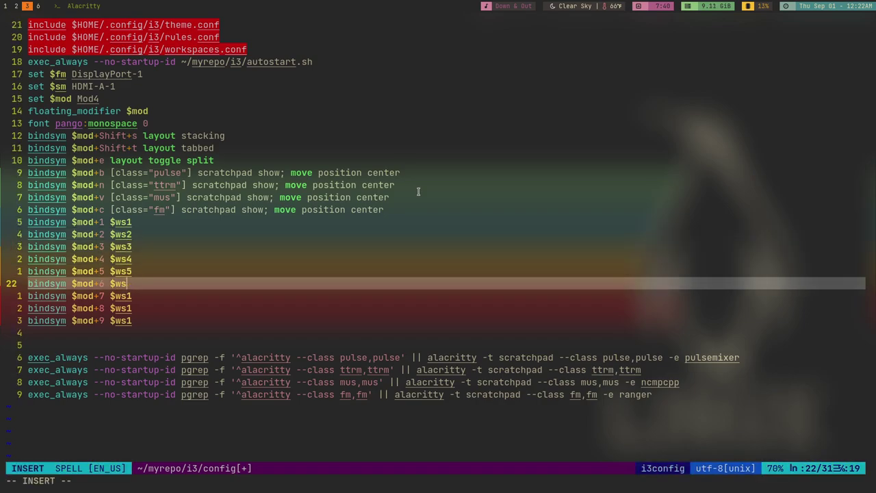
pyautogui.write('6')
pyautogui.press('Escape')
pyautogui.write('js7')
pyautogui.press('Escape')
pyautogui.write('js8')
pyautogui.press('Escape')
pyautogui.press('j')
pyautogui.press('s')
pyautogui.press('9')
pyautogui.press('Escape')
# Insert the line "bindsym Mod1+1 $ws11" directly below the $mod+9 binding
pyautogui.press('j')
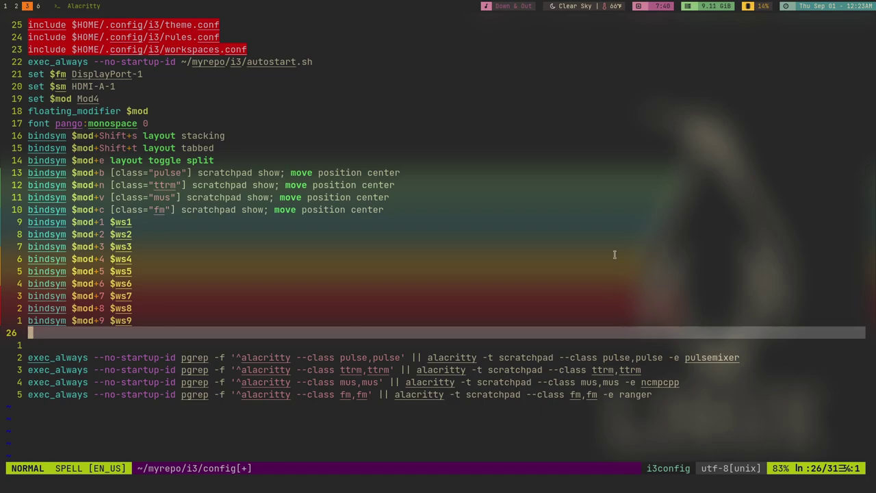
pyautogui.write('i')
pyautogui.write('bindsym ')
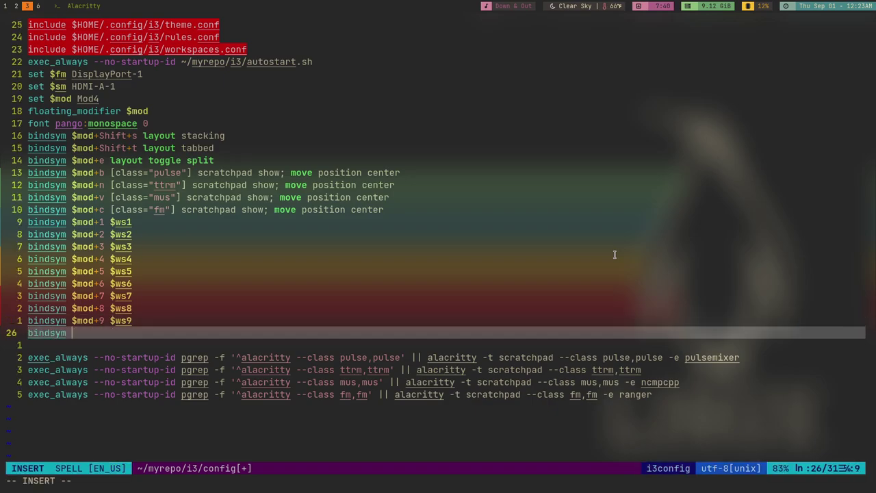
pyautogui.write('Mod1')
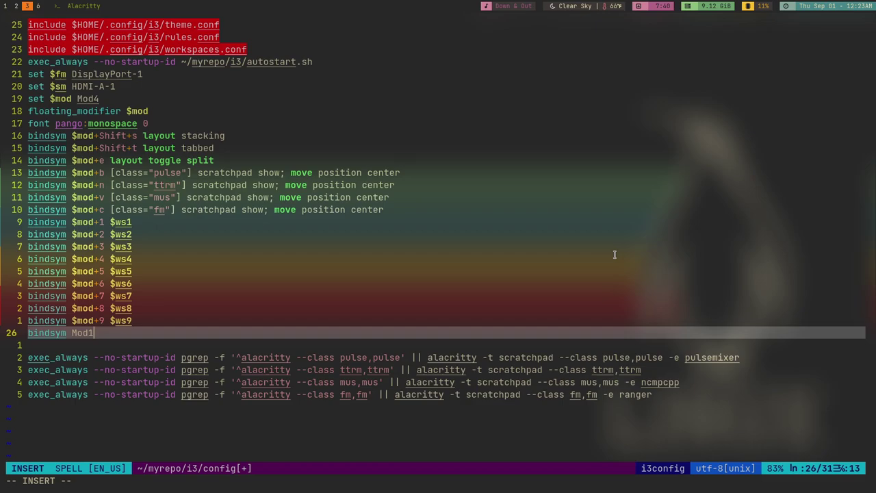
pyautogui.write('+1 $')
pyautogui.write('ws11')
pyautogui.press('Return')
pyautogui.press('Escape')
# Copy the "bindsym Mod1+1 $ws11" line and paste ten duplicates below it
pyautogui.press('k')
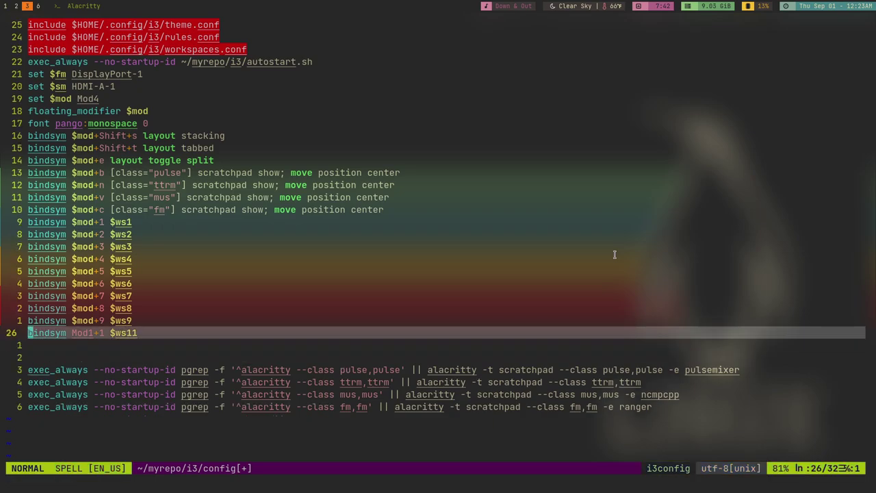
pyautogui.press('y')
pyautogui.press('y')
pyautogui.press('p')
pyautogui.press('p')
pyautogui.press('p')
pyautogui.press('p')
pyautogui.press('p')
pyautogui.press('p')
pyautogui.press('p')
pyautogui.press('p')
pyautogui.press('p')
pyautogui.press('p')
# Change the workspace variables in the first nine Mod1+1 duplicates to $ws12 through $ws19 and then $ws10, in order
pyautogui.press('k')
pyautogui.press('k')
pyautogui.press('k')
pyautogui.press('k')
pyautogui.press('k')
pyautogui.press('k')
pyautogui.press('k')
pyautogui.press('k')
pyautogui.press('k')
pyautogui.press('A')
pyautogui.press('BackSpace')
pyautogui.press('2')
pyautogui.press('Escape')
pyautogui.press('j')
pyautogui.press('A')
pyautogui.press('BackSpace')
pyautogui.press('3')
pyautogui.press('Escape')
pyautogui.press('j')
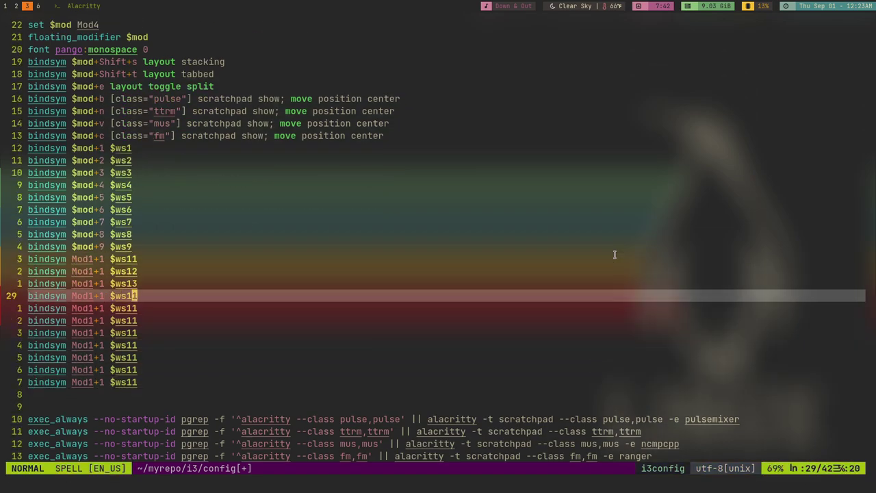
pyautogui.press('A')
pyautogui.press('BackSpace')
pyautogui.press('4')
pyautogui.press('Escape')
pyautogui.press('j')
pyautogui.press('A')
pyautogui.press('BackSpace')
pyautogui.press('5')
pyautogui.press('Escape')
pyautogui.press('j')
pyautogui.press('A')
pyautogui.press('BackSpace')
pyautogui.write('6')
pyautogui.press('Escape')
pyautogui.press('j')
pyautogui.press('A')
pyautogui.press('BackSpace')
pyautogui.write('7')
pyautogui.press('Escape')
pyautogui.press('j')
pyautogui.press('A')
pyautogui.press('BackSpace')
pyautogui.press('8')
pyautogui.press('Escape')
pyautogui.press('j')
pyautogui.press('A')
pyautogui.press('BackSpace')
pyautogui.press('9')
pyautogui.press('Escape')
pyautogui.press('j')
pyautogui.press('A')
pyautogui.press('BackSpace')
pyautogui.press('0')
pyautogui.press('Escape')
# Delete the surplus "bindsym Mod1+1 $ws11" line at the end of the bindings
pyautogui.press('j')
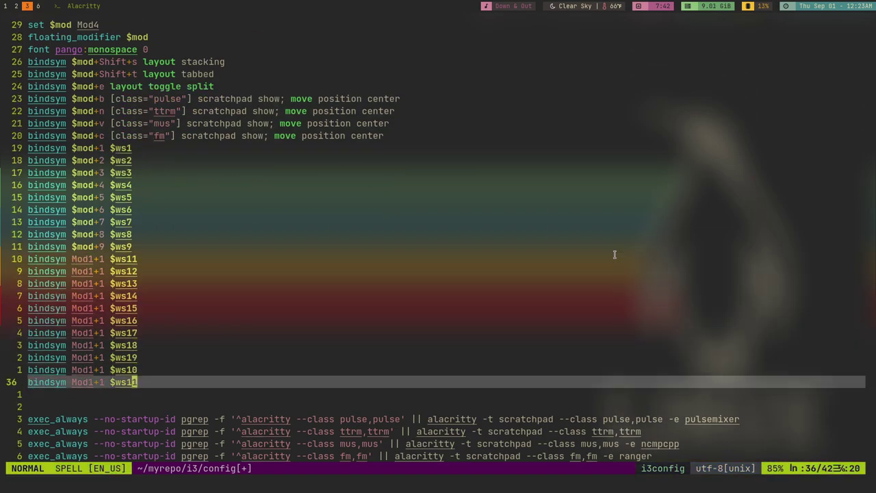
pyautogui.press('d')
pyautogui.press('d')
# Renumber the keys in the $ws12 through $ws19 bindings from Mod1+2 to Mod1+9, and set the $ws10 binding to Mod1+0
pyautogui.press('k')
pyautogui.press('k')
pyautogui.press('k')
pyautogui.press('k')
pyautogui.press('k')
pyautogui.press('k')
pyautogui.press('k')
pyautogui.press('k')
pyautogui.press('k')
pyautogui.press('l')
pyautogui.press('l')
pyautogui.press('l')
pyautogui.press('l')
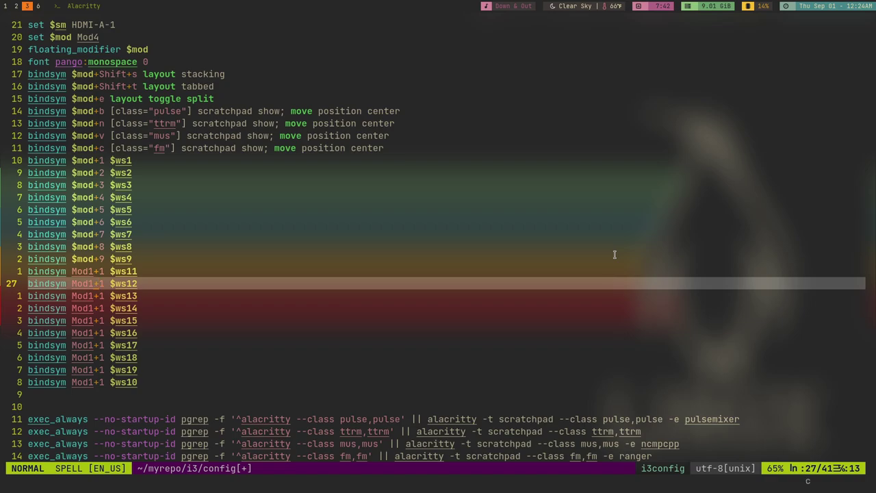
pyautogui.write('ls2')
pyautogui.press('Escape')
pyautogui.write('j')
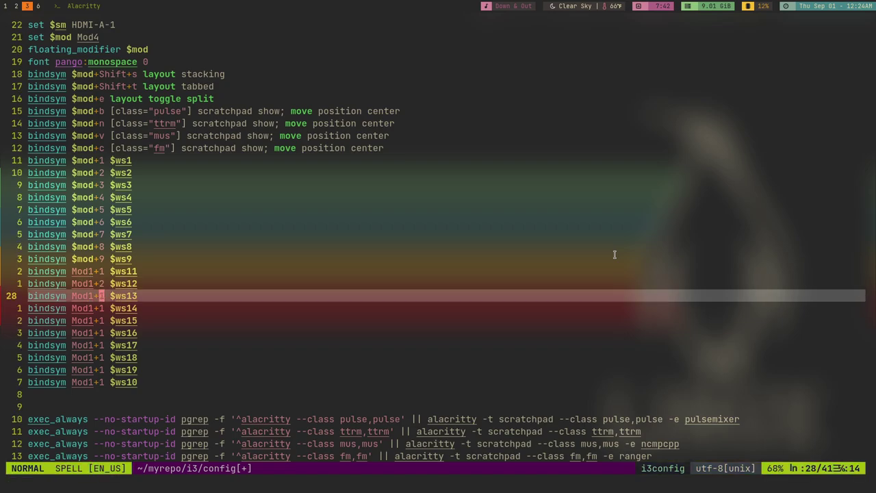
pyautogui.write('s3')
pyautogui.press('Escape')
pyautogui.write('js4')
pyautogui.press('Escape')
pyautogui.press('j')
pyautogui.press('s')
pyautogui.press('5')
pyautogui.press('Escape')
pyautogui.press('j')
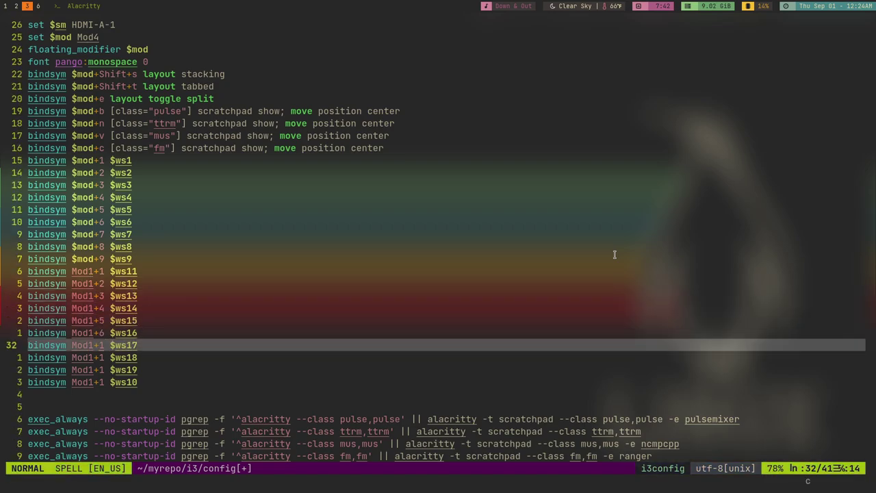
pyautogui.press('s')
pyautogui.press('6')
pyautogui.press('Escape')
pyautogui.press('j')
pyautogui.press('s')
pyautogui.press('7')
pyautogui.press('Escape')
pyautogui.press('j')
pyautogui.press('s')
pyautogui.press('8')
pyautogui.press('Escape')
pyautogui.press('j')
pyautogui.press('s')
pyautogui.press('9')
pyautogui.press('Escape')
pyautogui.write('js0')
pyautogui.press('Escape')
# Check the i3 User's Guide key diagrams in Firefox and insert "bindsym Ctrl+1 $ws20" below the Mod1+0 binding in the config
pyautogui.press('j')
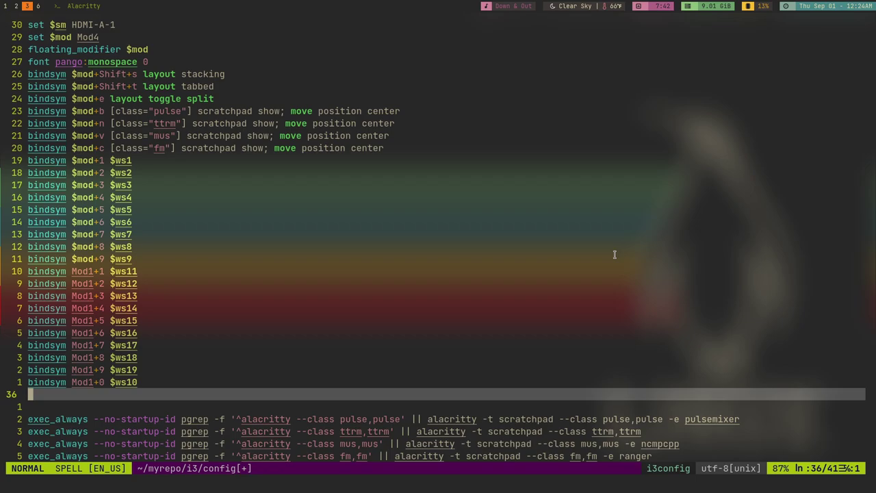
pyautogui.press('super+1')
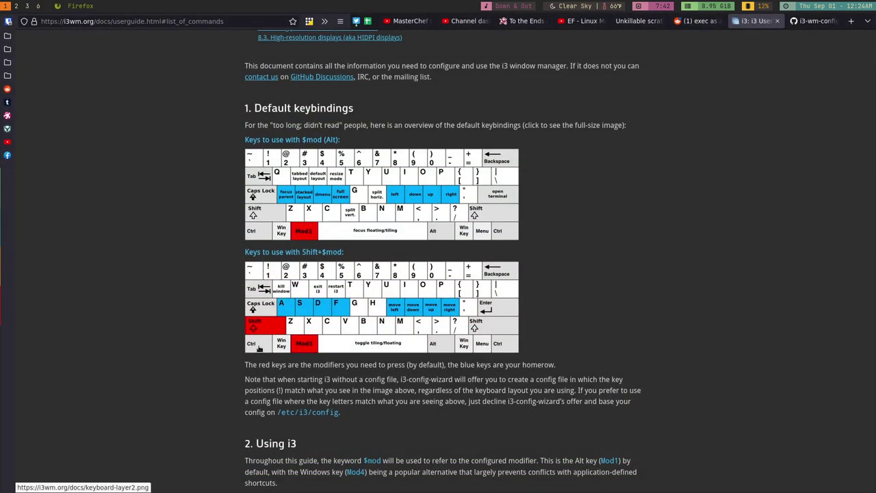
pyautogui.press('super+3')
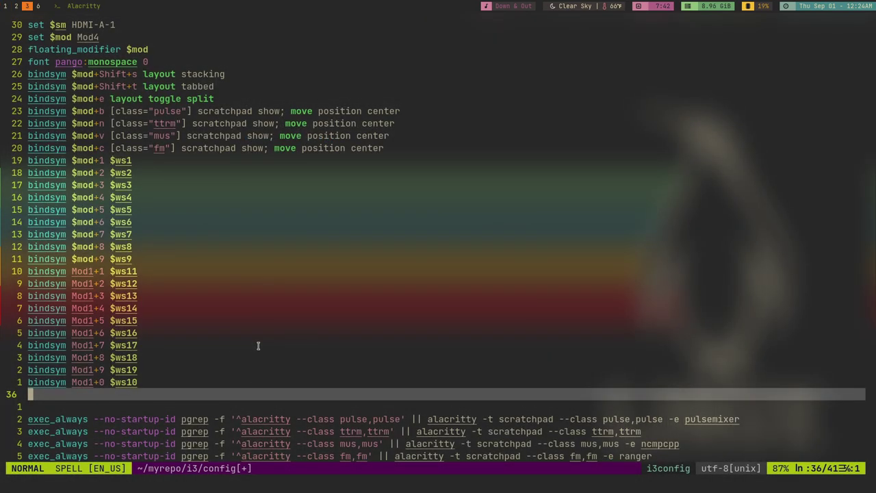
pyautogui.write('i')
pyautogui.write('bind')
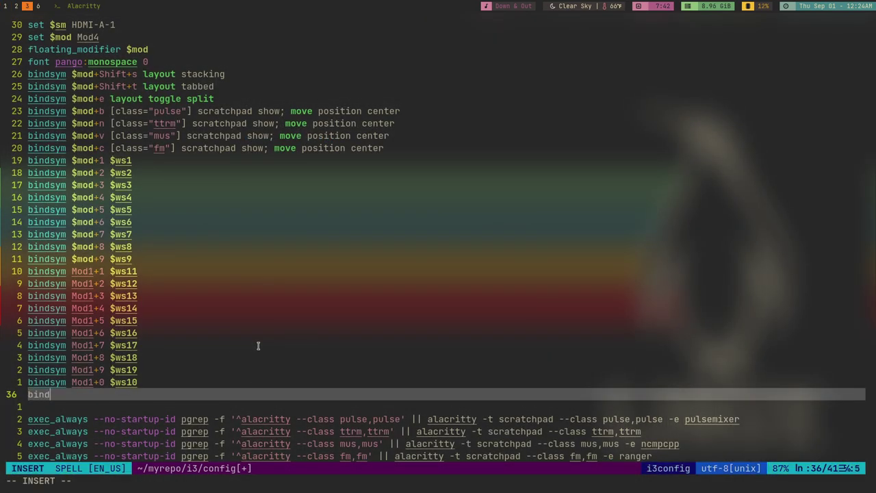
pyautogui.write('sym Ctr')
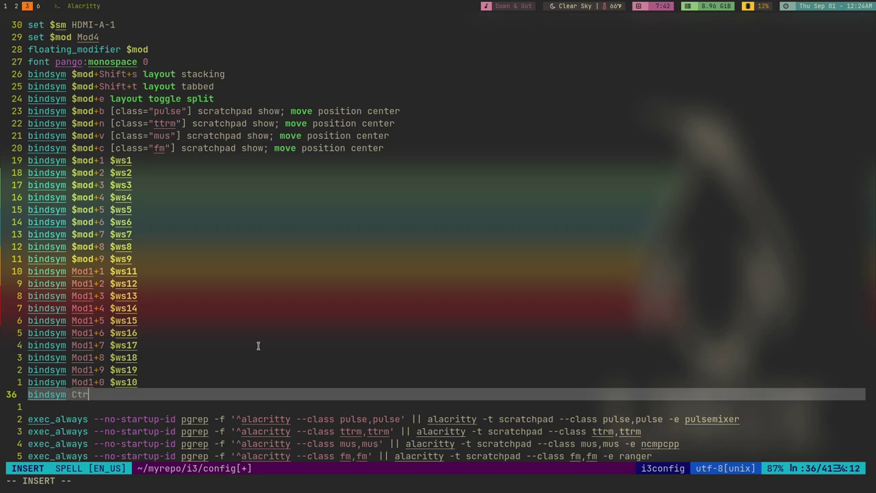
pyautogui.write('l+1 $ws20')
pyautogui.press('Return')
pyautogui.press('Escape')
# Duplicate the "bindsym Ctrl+1 $ws20" line five times directly below the original
pyautogui.press('k')
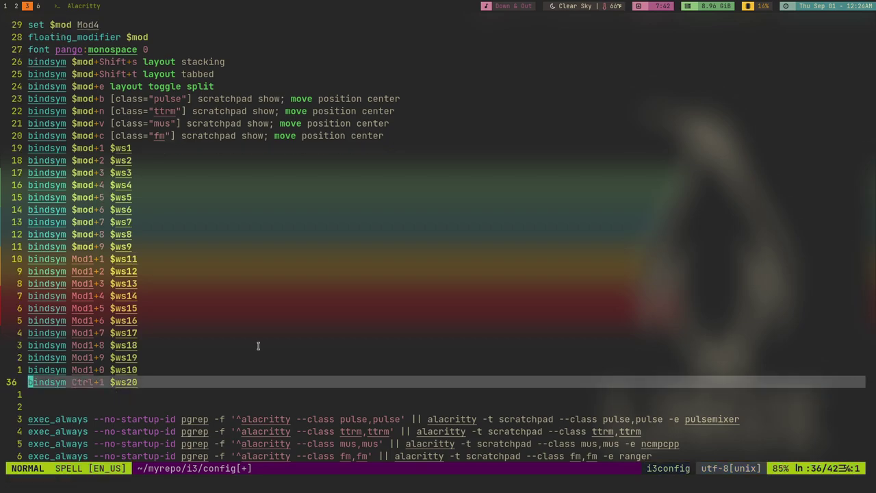
pyautogui.press('y')
pyautogui.press('y')
pyautogui.press('p')
pyautogui.press('p')
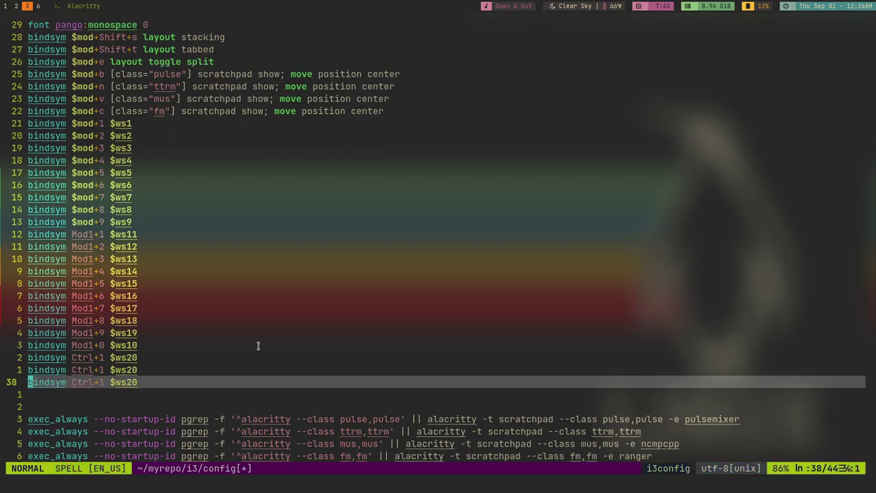
pyautogui.press('p')
pyautogui.press('p')
pyautogui.press('P')
# Renumber the keys in the last four Ctrl+1 duplicates to Ctrl+2, Ctrl+3, Ctrl+4 and Ctrl+5, in order
pyautogui.press('k')
pyautogui.press('k')
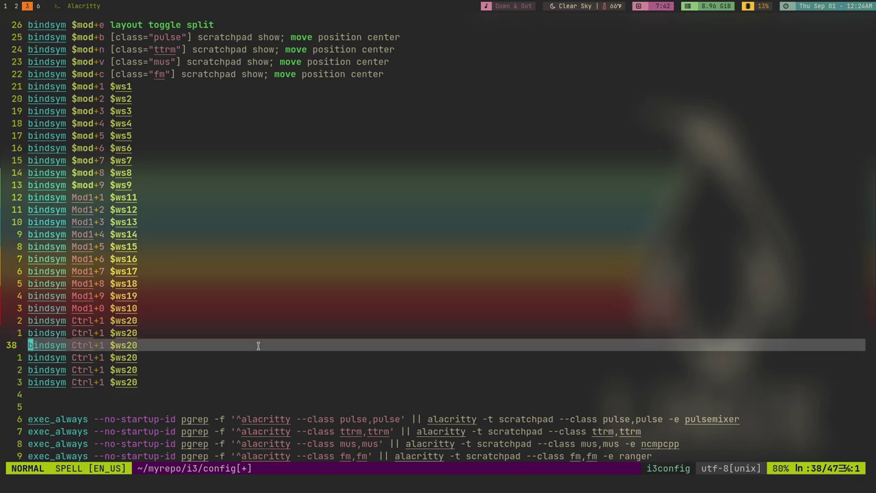
pyautogui.press('l')
pyautogui.press('e')
pyautogui.press('E')
pyautogui.press('l')
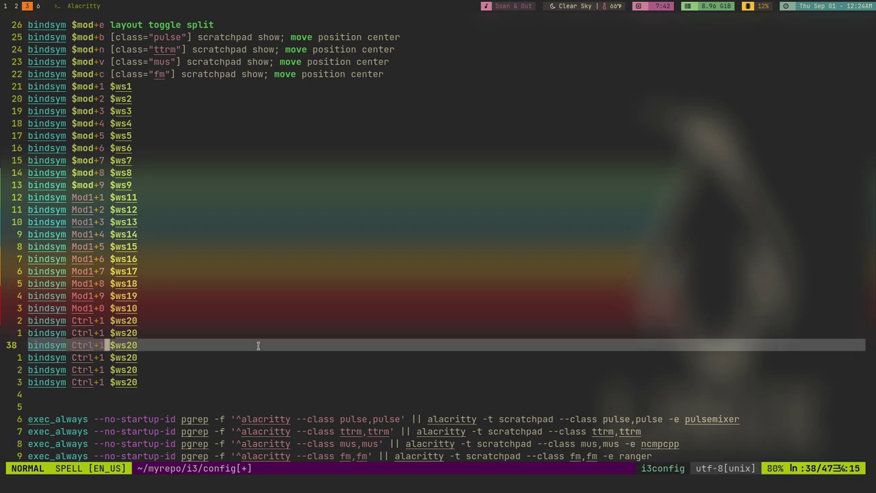
pyautogui.write('hs2')
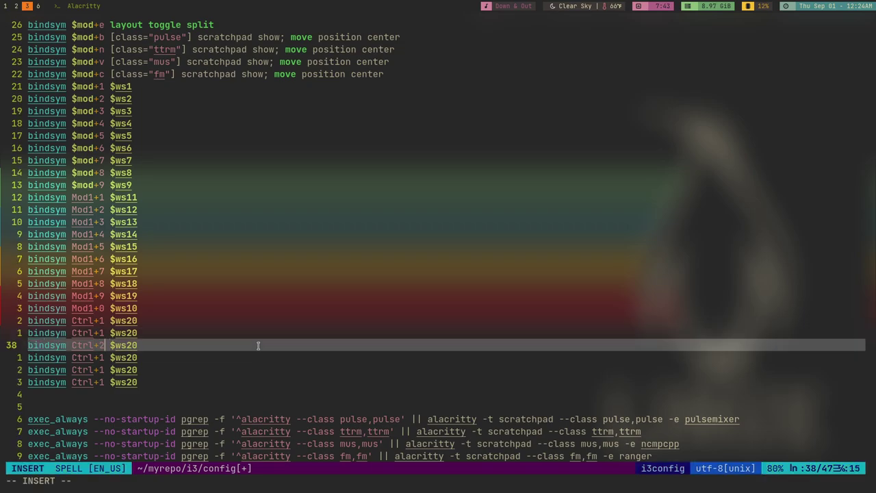
pyautogui.press('Escape')
pyautogui.write('js3')
pyautogui.press('Escape')
pyautogui.write('js4')
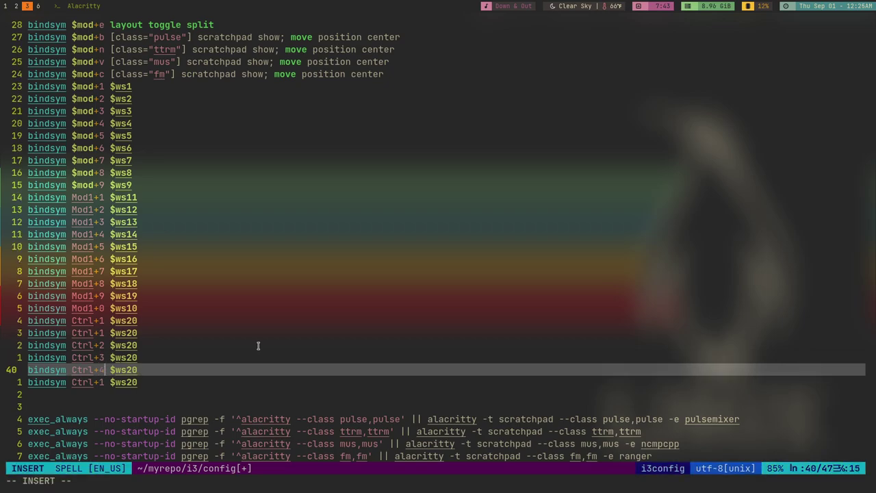
pyautogui.press('Escape')
pyautogui.write('js5')
pyautogui.press('Escape')
# Change the workspace variables of the Ctrl+2 through Ctrl+5 bindings to $ws21 through $ws24, and save the config
pyautogui.press('k')
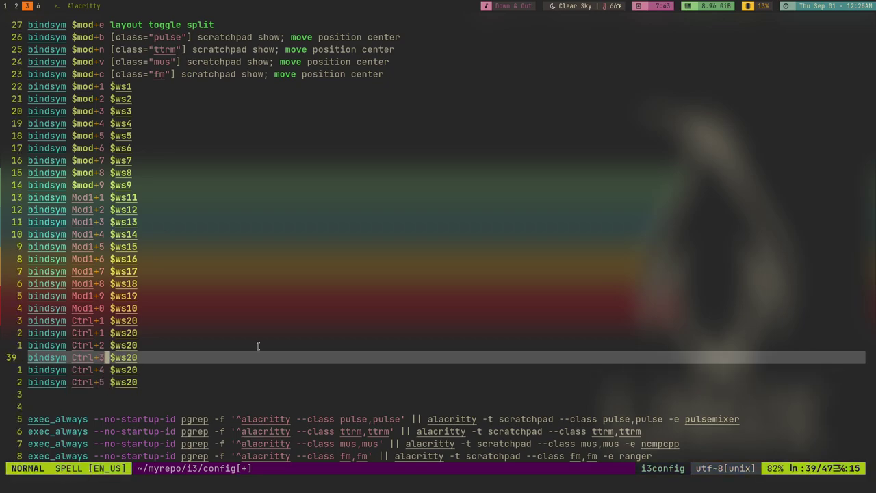
pyautogui.press('k')
pyautogui.press('l')
pyautogui.press('l')
pyautogui.press('l')
pyautogui.press('l')
pyautogui.press('l')
pyautogui.write('ls')
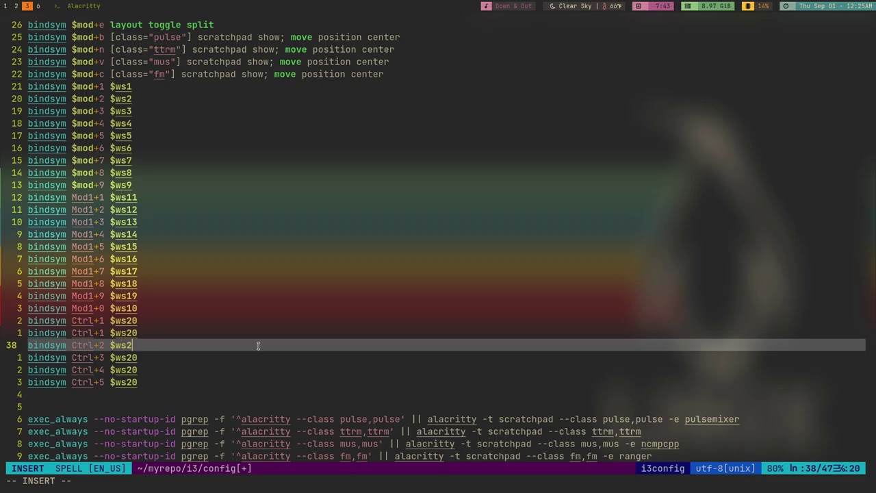
pyautogui.write('1')
pyautogui.press('Escape')
pyautogui.write('js2')
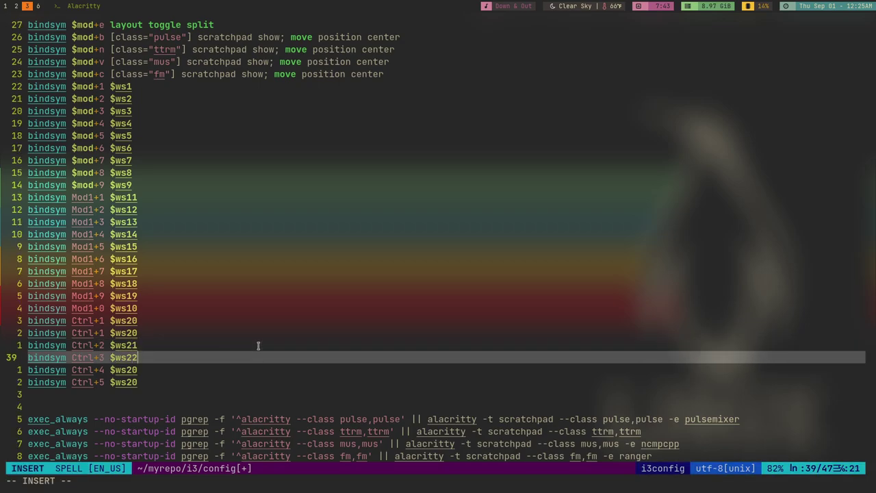
pyautogui.press('Escape')
pyautogui.write('jns3')
pyautogui.press('Escape')
pyautogui.write('js')
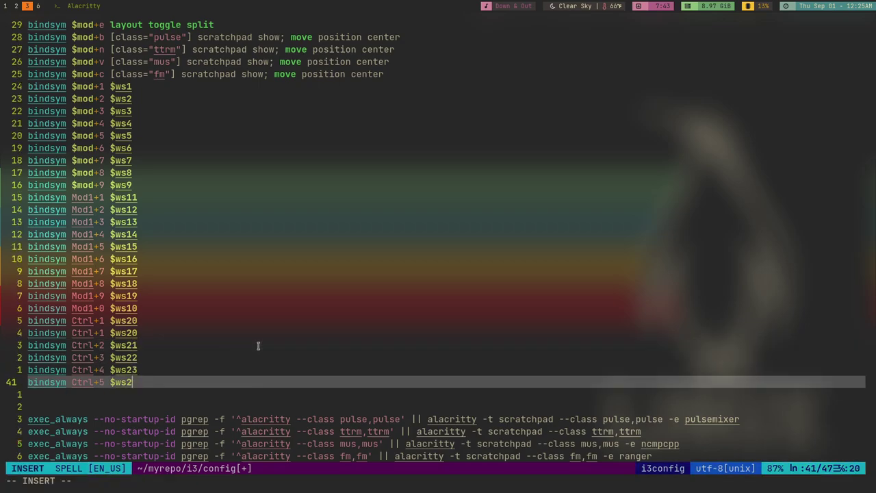
pyautogui.write('4')
pyautogui.press('Escape')
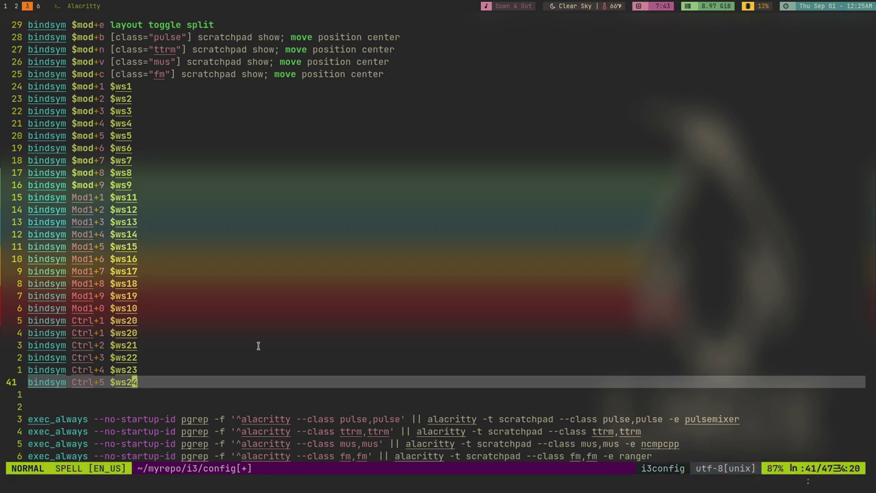
pyautogui.write(':w')
pyautogui.press('Return')
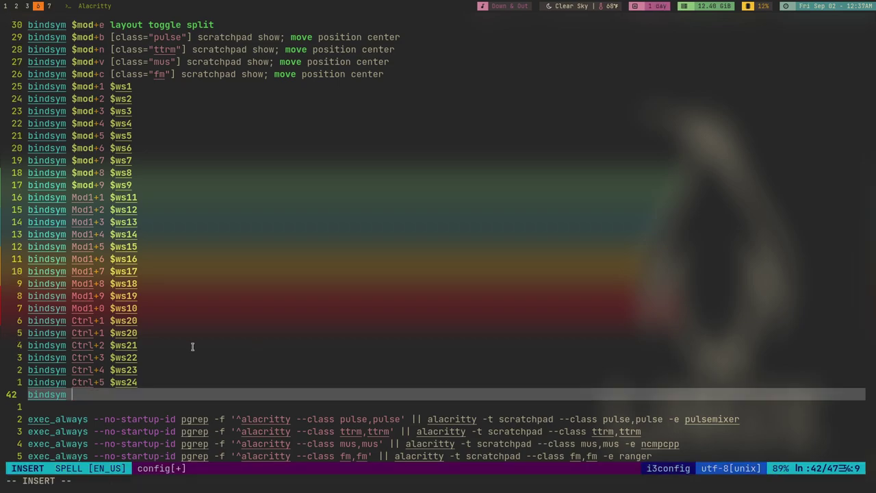
# Complete the new line below the Ctrl+5 binding as "bindsym $mod+Shift+1 move container to workspace 1"
pyautogui.write('Mod')
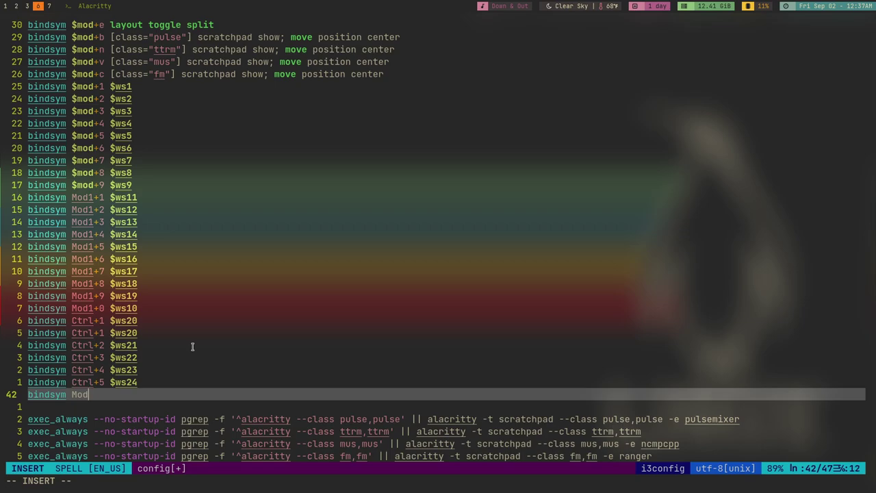
pyautogui.press('BackSpace')
pyautogui.press('BackSpace')
pyautogui.write('$')
pyautogui.write('mod')
pyautogui.write('_')
pyautogui.write('Shift')
pyautogui.write('+l ')
pyautogui.write('move container')
pyautogui.write(' to')
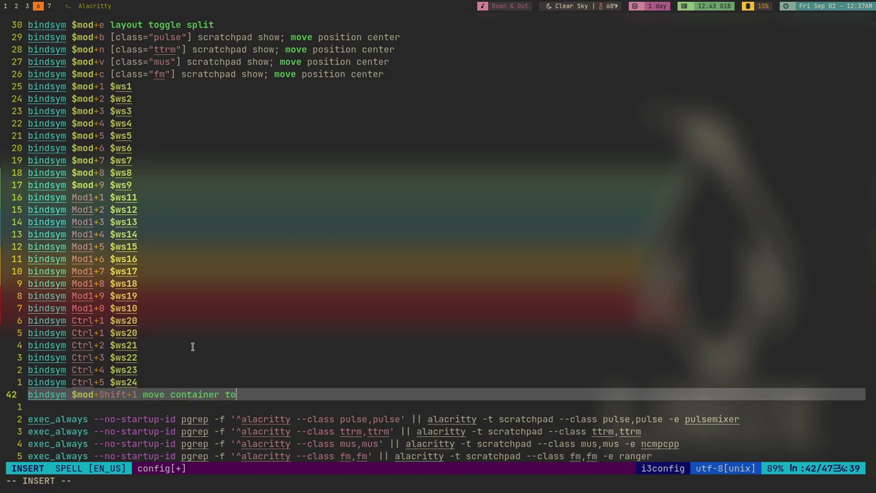
pyautogui.write(' workspace 1')
pyautogui.press('Return')
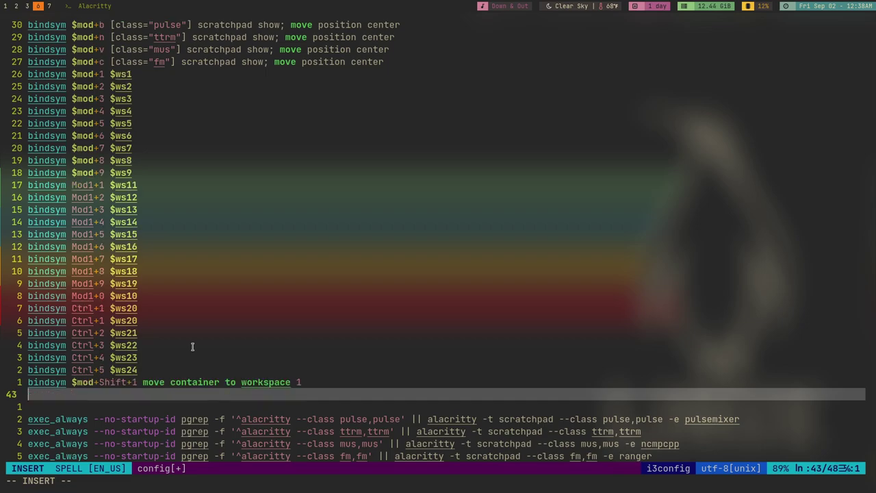
# Duplicate the $mod+Shift+1 binding twice and change the copies' keys to $mod+Shift+2 and $mod+Shift+3
pyautogui.press('Escape')
pyautogui.press('k')
pyautogui.press('y')
pyautogui.press('y')
pyautogui.press('p')
pyautogui.hotkey('ctrl', 'a')
pyautogui.press('y')
pyautogui.press('y')
pyautogui.write('pf2s3')
pyautogui.press('Escape')
# Set the target workspaces of the $mod+Shift+2 and $mod+Shift+3 bindings to 2 and 3
pyautogui.press('k')
pyautogui.press('$')
pyautogui.press('r')
pyautogui.press('2')
pyautogui.press('j')
pyautogui.press('r')
pyautogui.press('3')
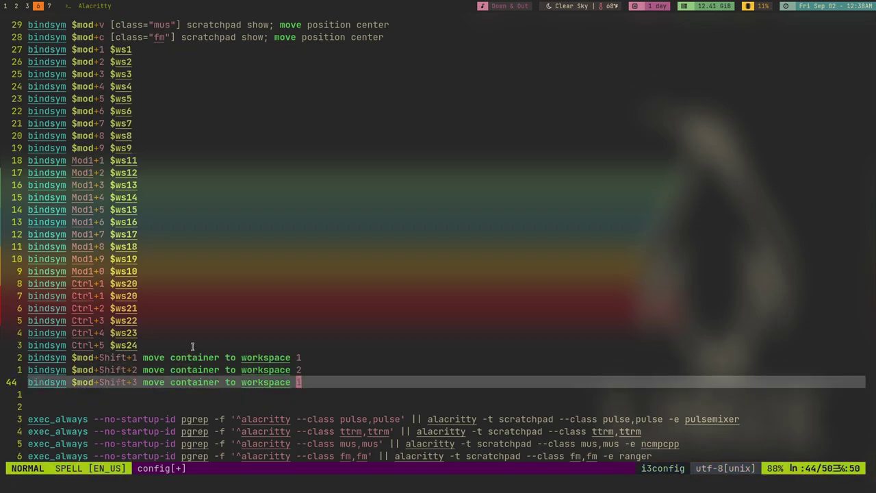
# Paste two copies of the $mod+Shift+3 binding below it, separated by a blank line
pyautogui.press('y')
pyautogui.press('y')
pyautogui.press('j')
pyautogui.press('p')
pyautogui.press('p')
# Change the modifier in both pasted move-container lines from $mod to $Mod1
pyautogui.press('w')
pyautogui.press('l')
pyautogui.hotkey('ctrl', 'v')
pyautogui.write('kec')
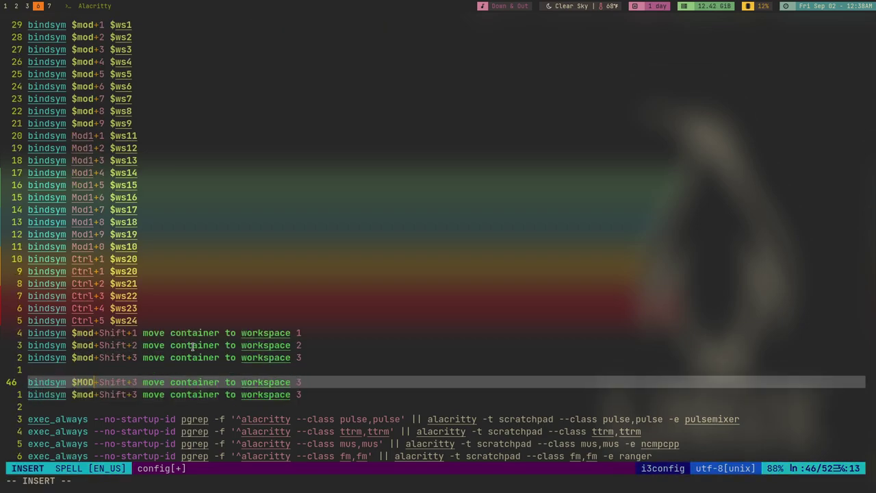
pyautogui.write('Mod1')
pyautogui.press('Escape')
# Change the keys in the two $Mod1 move-container bindings to Shift+1 and Shift+2
pyautogui.press('j')
pyautogui.press('k')
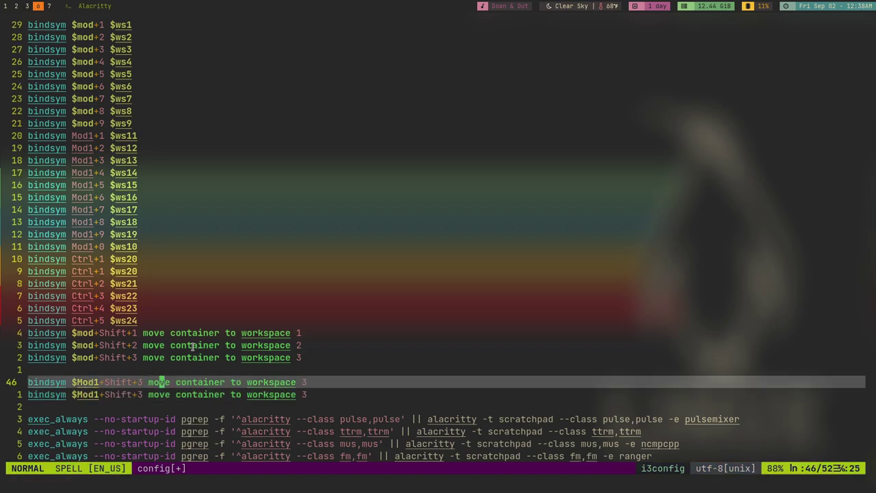
pyautogui.press('f')
pyautogui.press('3')
pyautogui.press('r')
pyautogui.press('1')
pyautogui.press('j')
pyautogui.press('r')
pyautogui.press('2')
# Set the target workspaces of the $Mod1+Shift+1 and $Mod1+Shift+2 bindings to 11 and 12
pyautogui.press('k')
pyautogui.press('c')
pyautogui.press('Escape')
pyautogui.write('$ws')
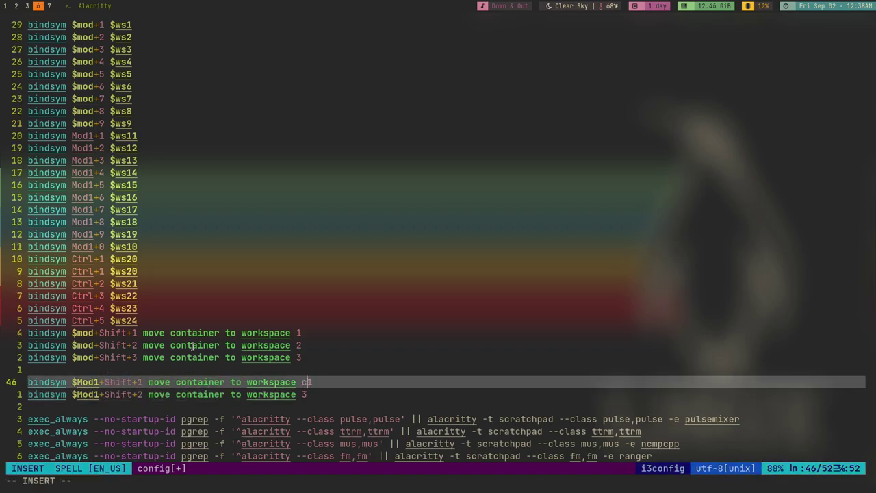
pyautogui.write('11')
pyautogui.press('Escape')
pyautogui.write('j$s12')
pyautogui.press('Escape')
# Add blank lines below the $Mod1+Shift+2 binding and paste two copies of that binding beneath them
pyautogui.press('0')
pyautogui.press('o')
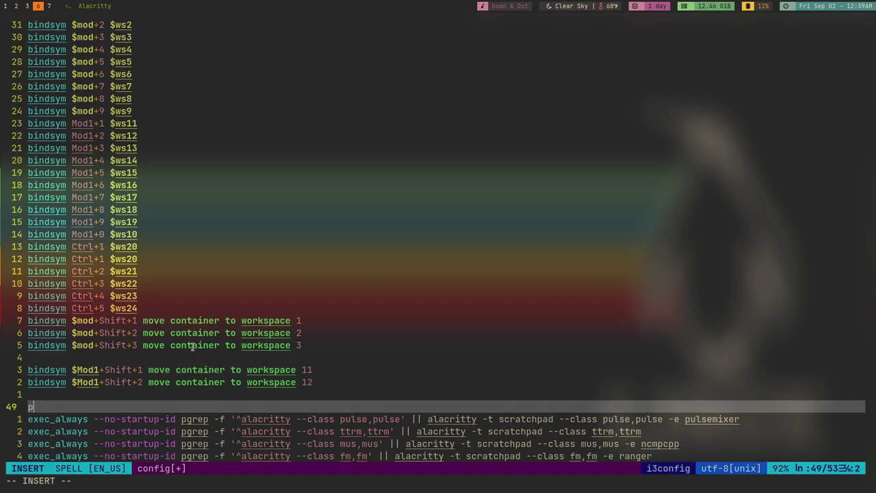
pyautogui.press('Escape')
pyautogui.press('u')
pyautogui.press('y')
pyautogui.press('y')
pyautogui.press('o')
pyautogui.press('Escape')
pyautogui.press('o')
pyautogui.press('Escape')
pyautogui.press('p')
pyautogui.press('p')
# Change the modifier in both newly pasted bindings from $Mod1 to $Ctrl
pyautogui.press('k')
pyautogui.press('l')
pyautogui.press('l')
pyautogui.write('WlcwCtrl')
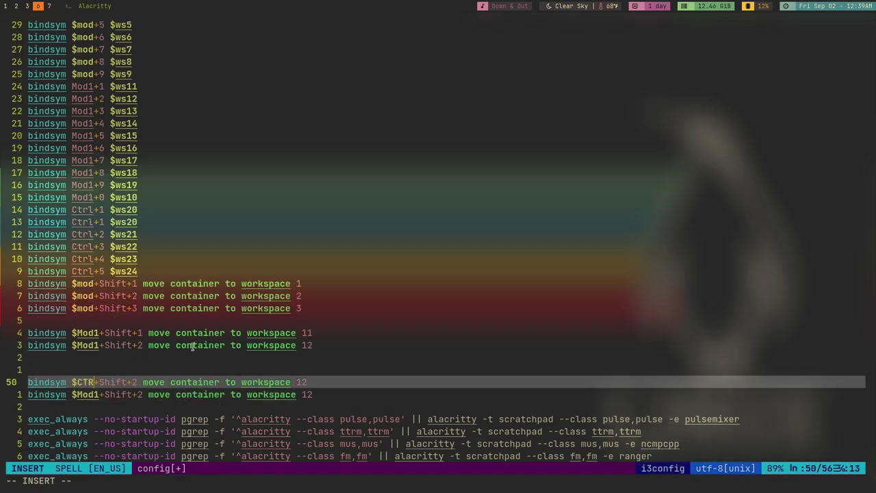
pyautogui.press('Escape')
pyautogui.write('jbcwCtrl')
pyautogui.press('Escape')
# Change the key in the first $Ctrl+Shift+2 binding to $Ctrl+Shift+1
pyautogui.press('k')
pyautogui.press('f')
pyautogui.press('2')
pyautogui.press('r')
pyautogui.press('1')
pyautogui.press('j')
pyautogui.press('a')
pyautogui.press('Escape')
# Set the target workspaces of the $Ctrl+Shift+1 and $Ctrl+Shift+2 bindings to 20 and 21, and save the config
pyautogui.write('k')
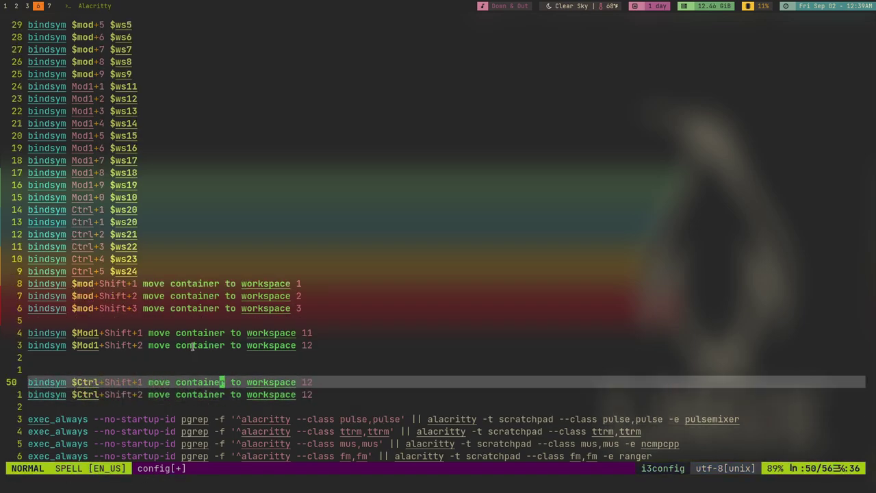
pyautogui.write('$bcw20')
pyautogui.press('Escape')
pyautogui.write('j$bcw21')
pyautogui.press('Escape')
pyautogui.write(':w')
pyautogui.press('Return')
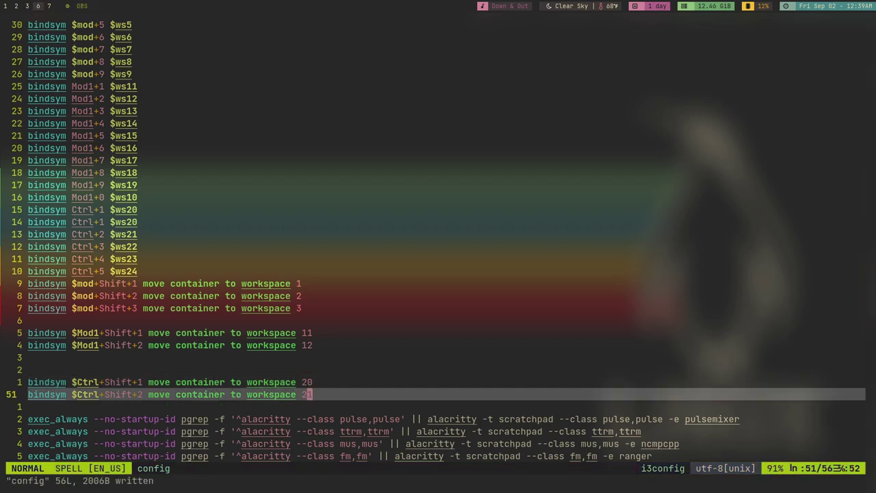